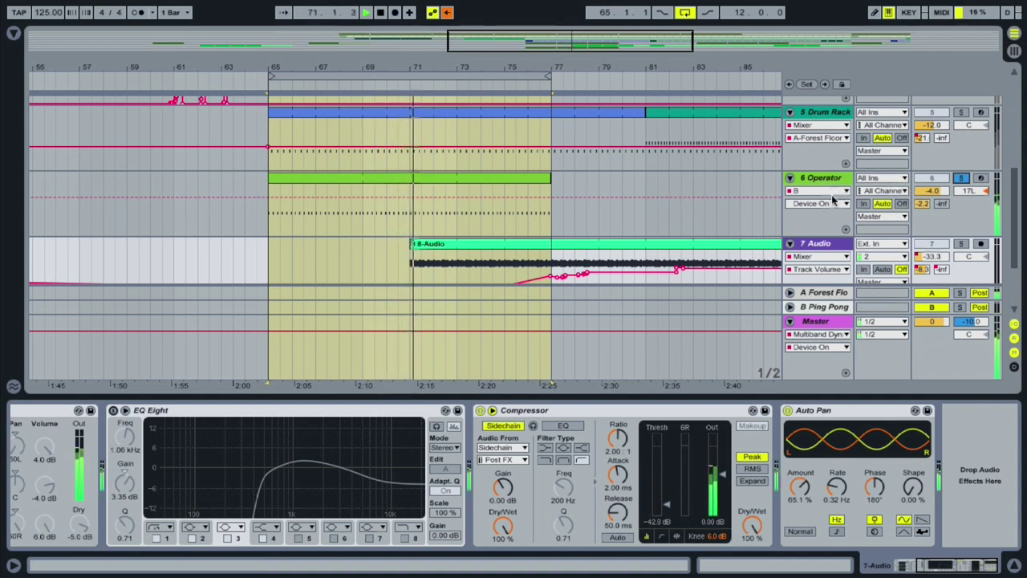
- Set the decay time of the Forest Floor return reverb to 1.60 s and unsolo the 6 Operator track
left_click(831, 293)
mouse_move(215, 526)
left_mouse_down()
mouse_move(216, 463)
mouse_move(215, 521)
left_mouse_up()
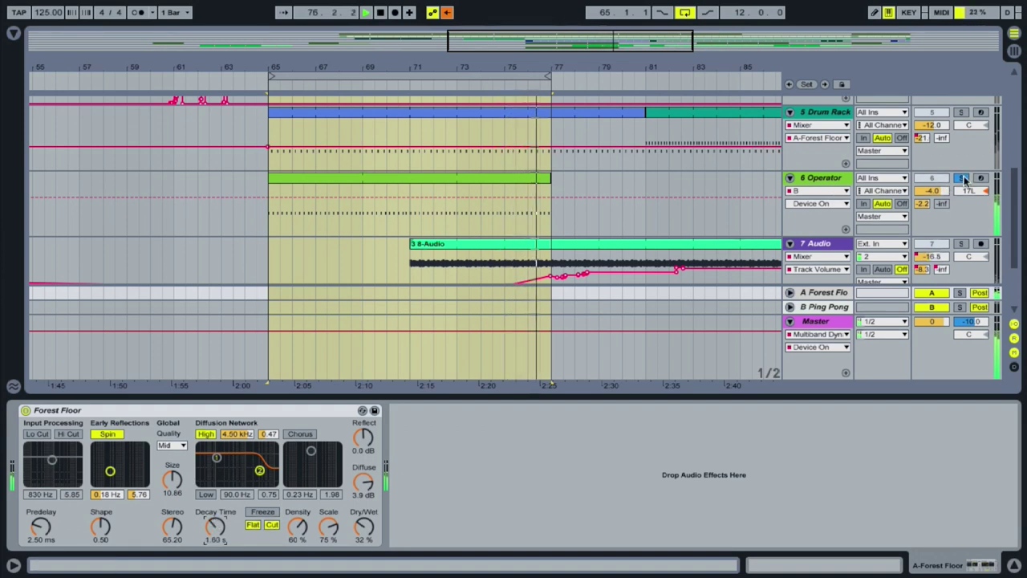
left_click(962, 178)
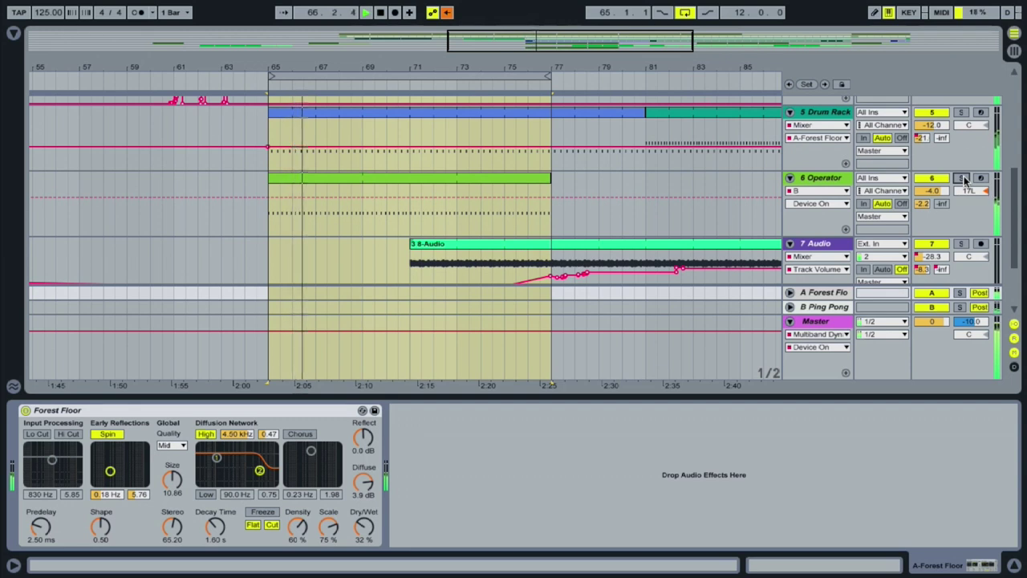
left_click(829, 181)
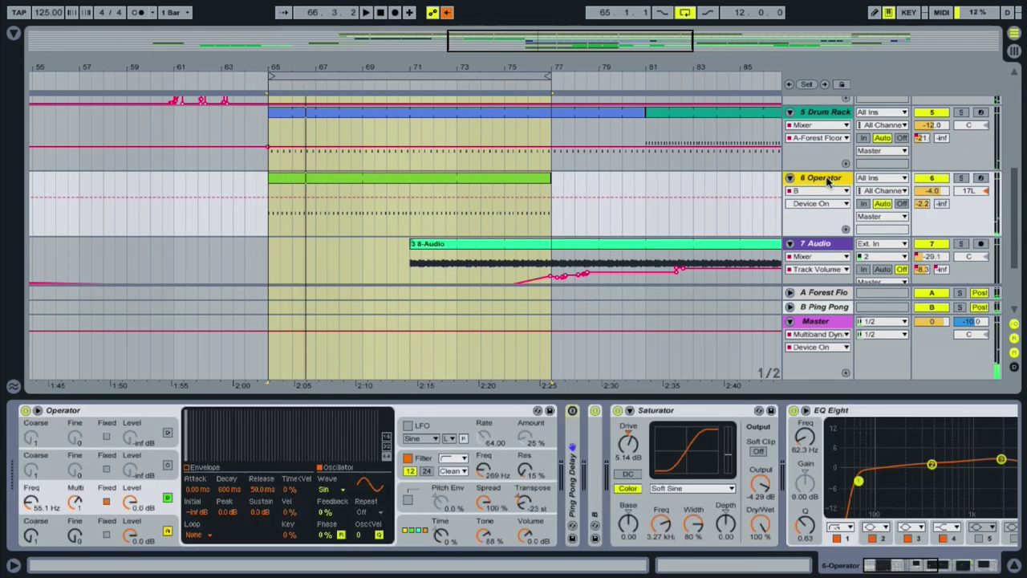
- Insert an empty audio track below 6 Operator and search the instruments for "op" to locate Operator
left_click(825, 244)
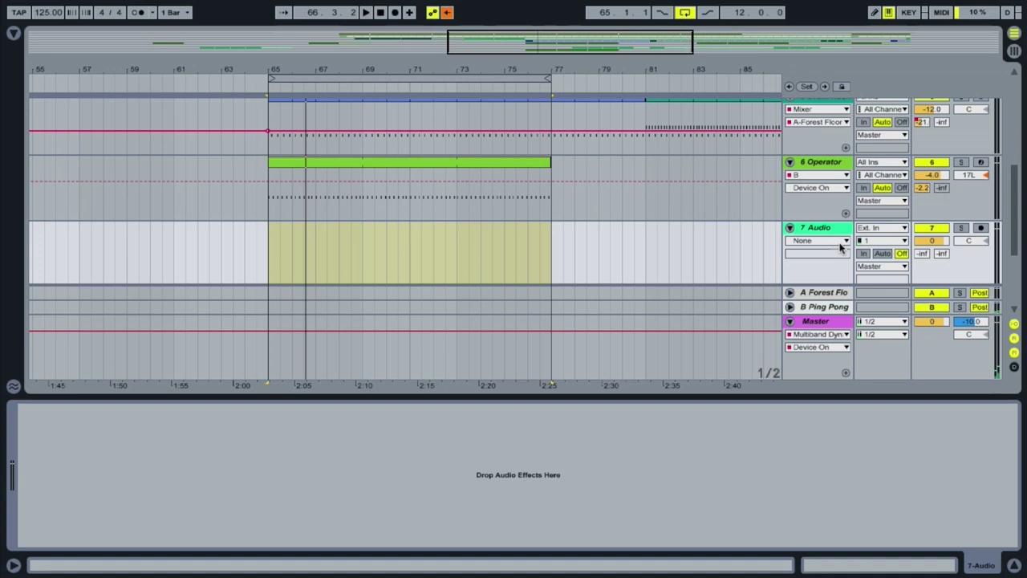
left_click(13, 33)
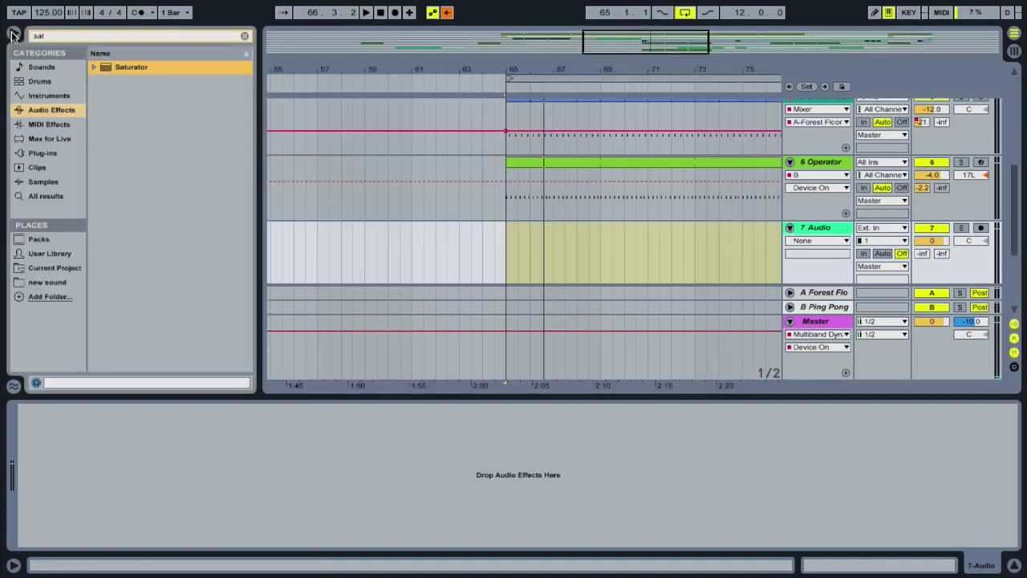
left_click(57, 37)
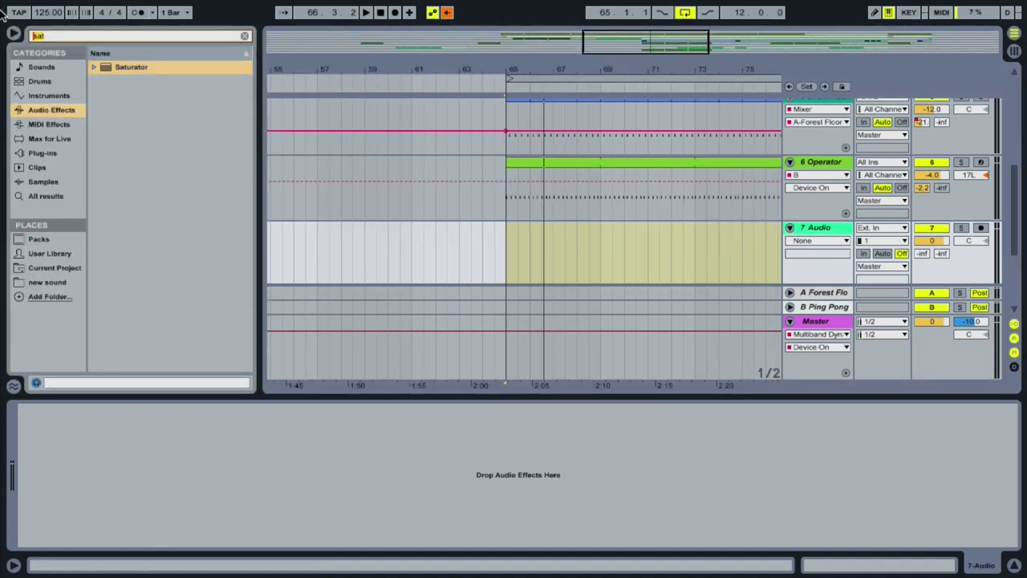
scroll(177, 164, "up", 2)
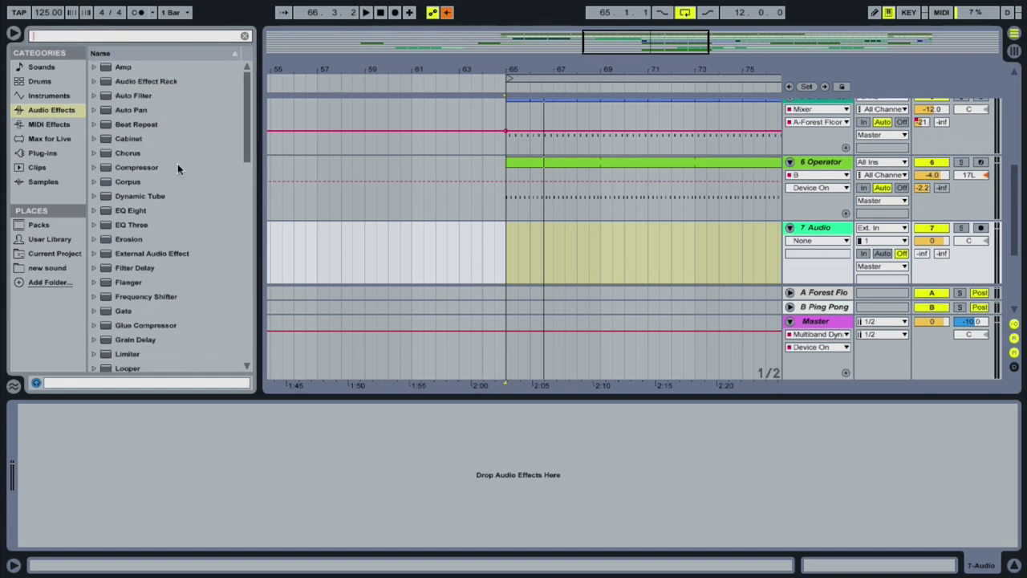
left_click(53, 97)
left_click(123, 100)
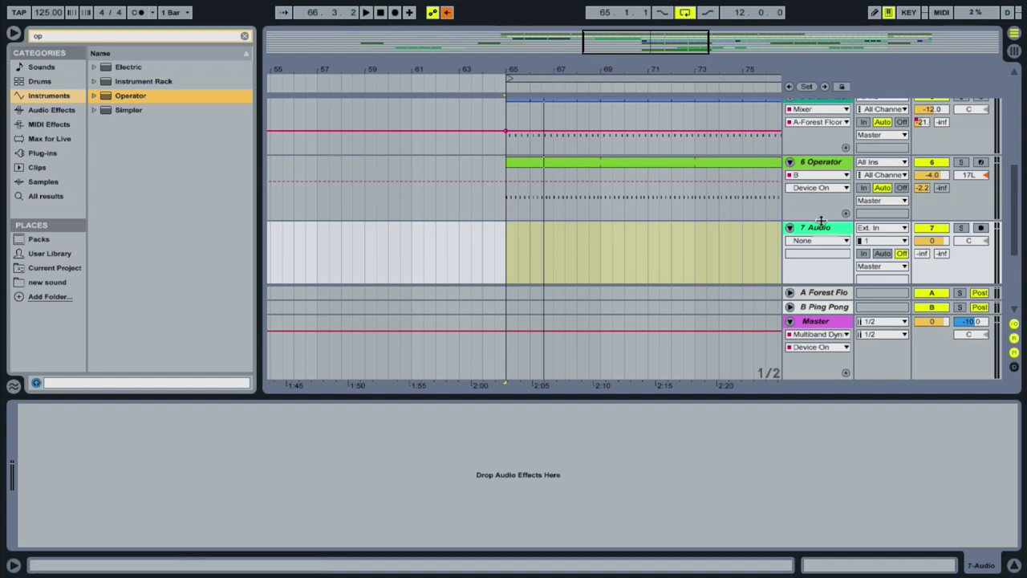
- Insert a MIDI track directly below 6 Operator and load the Operator instrument onto it
key("ctrl+shift+t")
left_click_drag(835, 235, 833, 164)
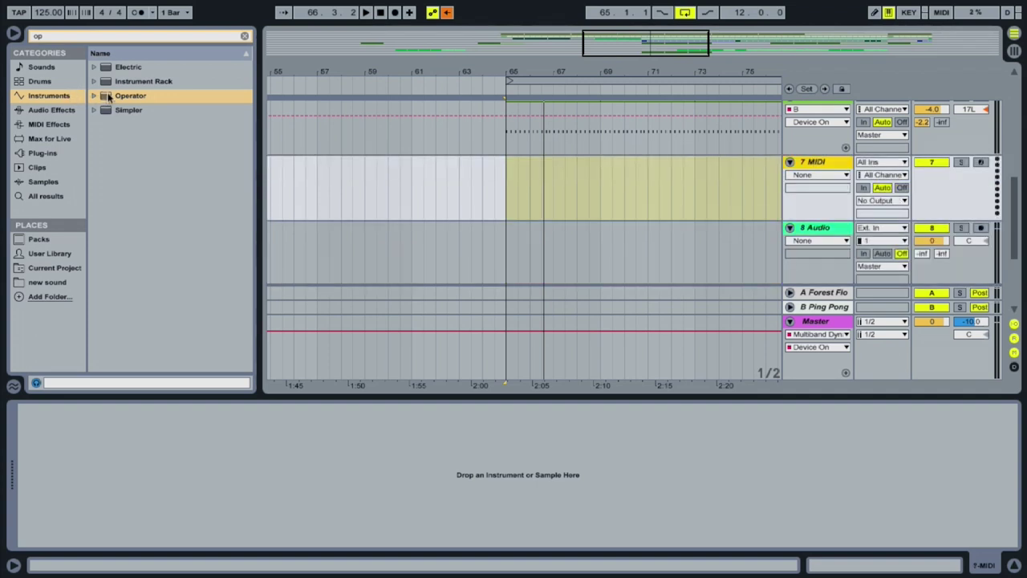
left_click_drag(109, 96, 836, 111)
left_click_drag(658, 208, 659, 210)
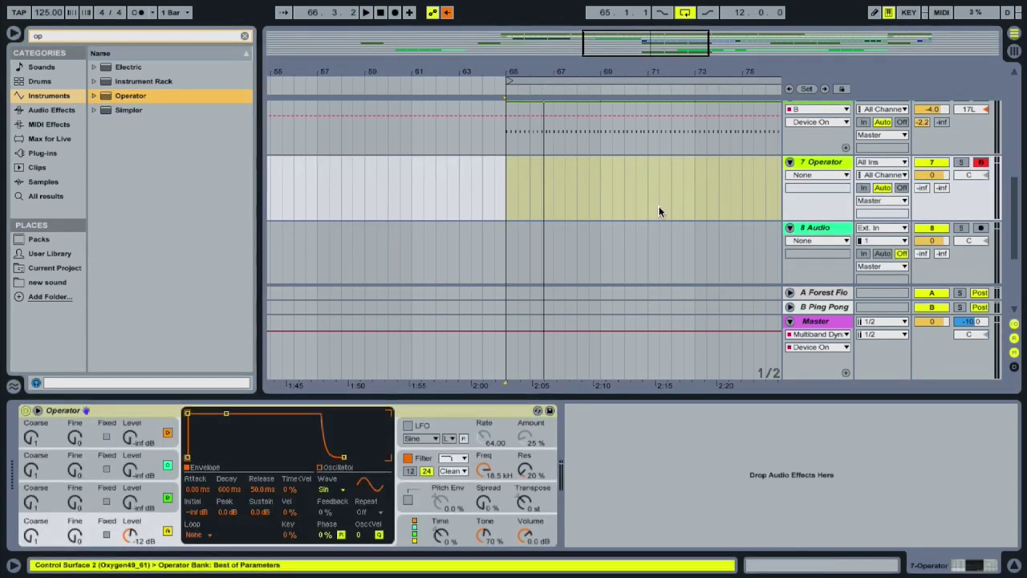
- Transpose the new Operator to -24 st, set oscillator B's level to -14 dB and adjust its coarse tuning
scroll(605, 217, "right", 5)
scroll(605, 217, "down", 1)
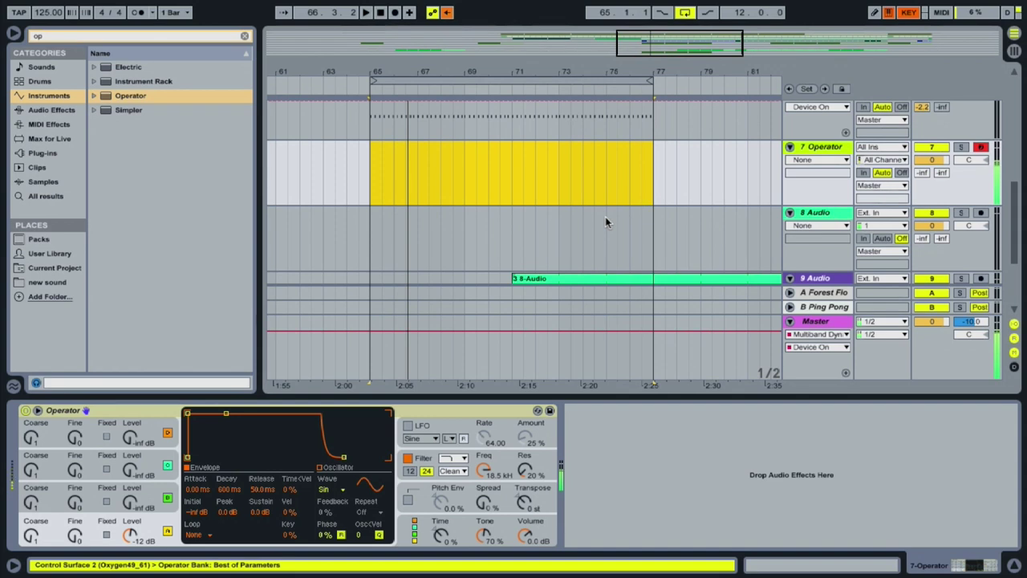
scroll(605, 218, "up", 3)
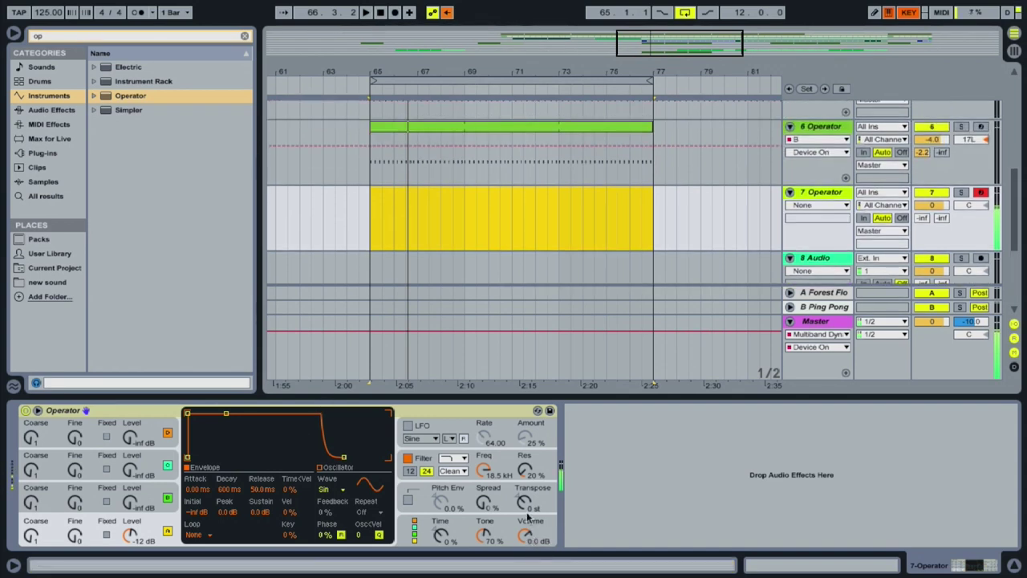
left_click_drag(524, 503, 524, 513)
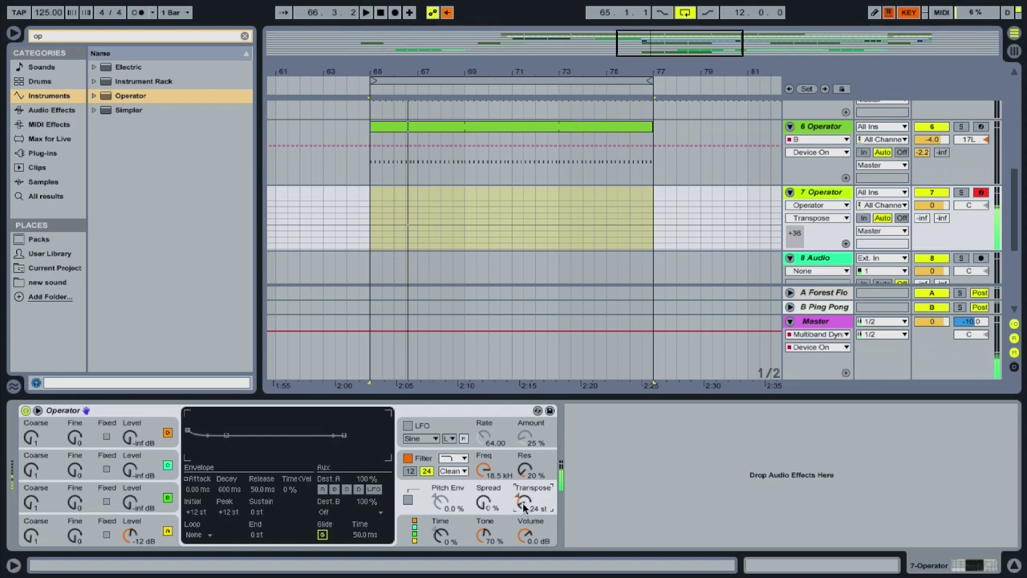
left_click_drag(134, 512, 134, 489)
mouse_move(32, 503)
left_mouse_down()
mouse_move(32, 513)
mouse_move(32, 491)
mouse_move(32, 513)
left_mouse_up()
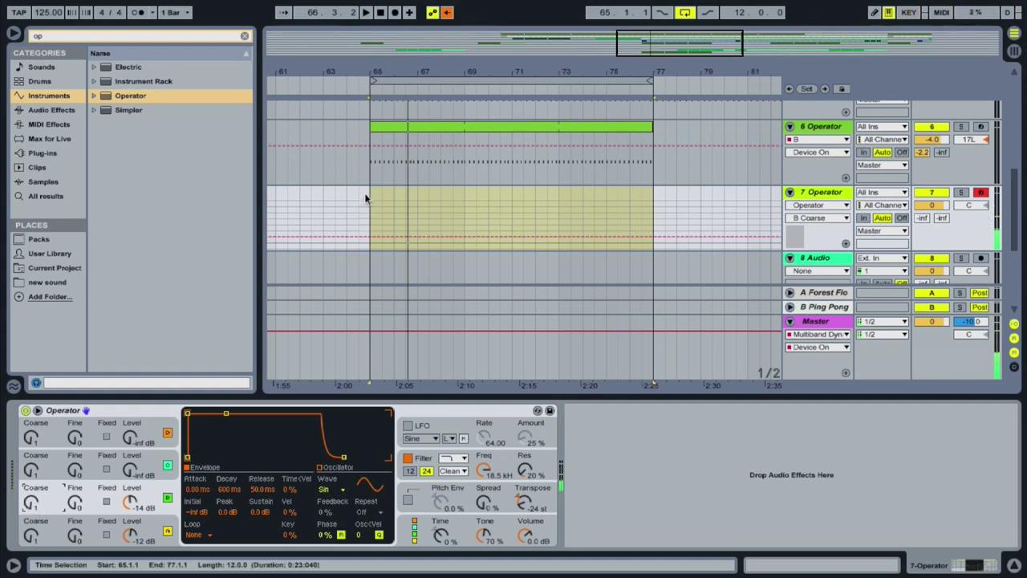
- Copy the first bar of the 6 Operator clip to the 7 Operator track and delete all notes in the copy
left_click(385, 169)
mouse_move(392, 173)
left_mouse_down()
mouse_move(358, 166)
mouse_move(377, 175)
left_mouse_up()
left_click(391, 176)
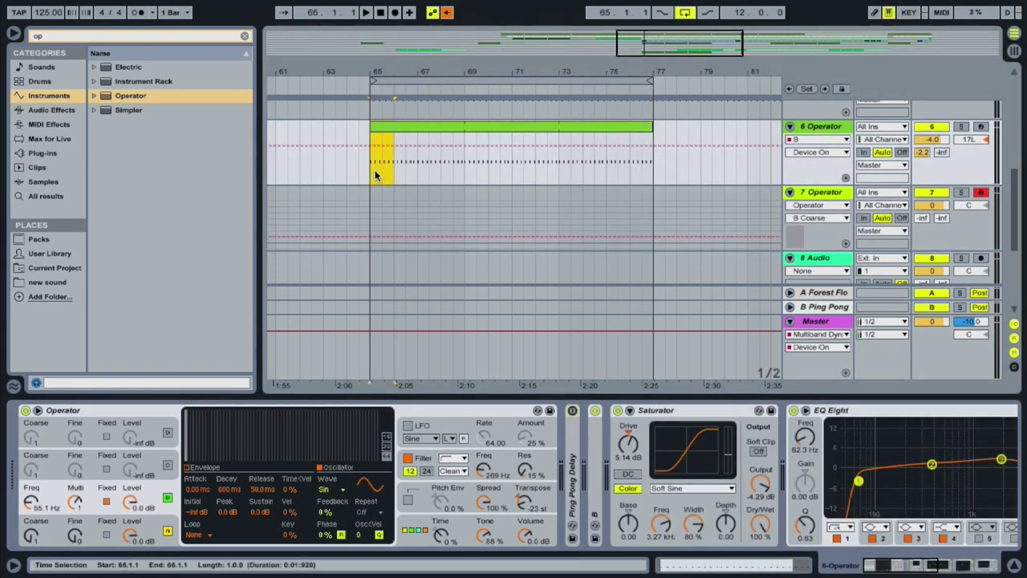
left_click_drag(383, 132, 378, 191)
double_click(378, 191)
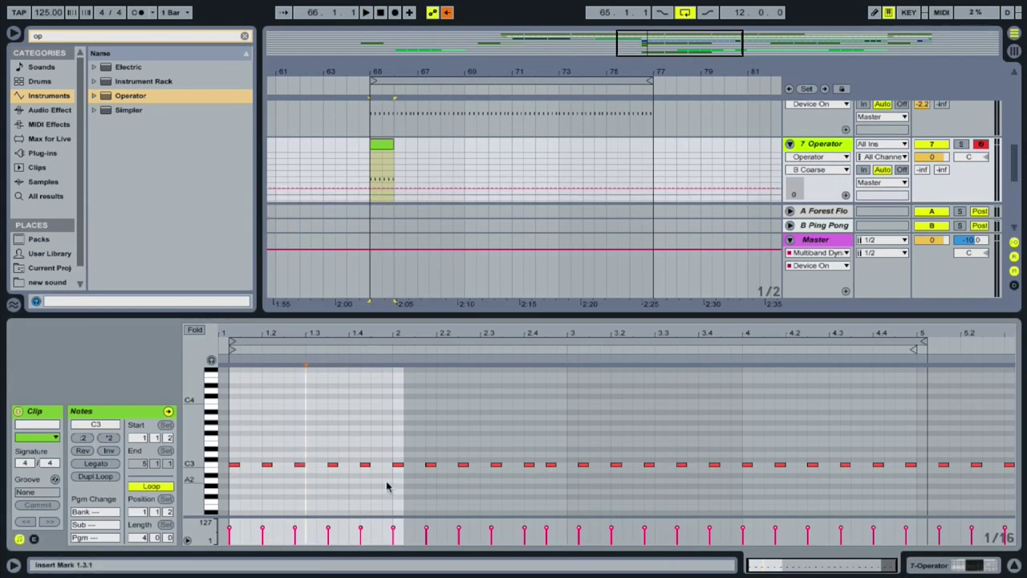
key("ctrl+a")
key("Delete")
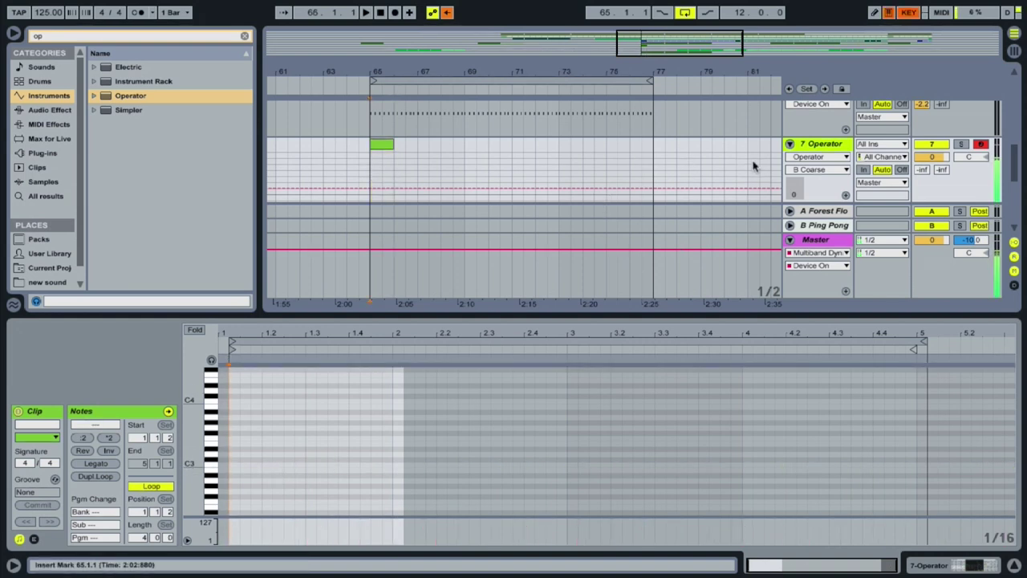
- Switch the 7 Operator filter to high-pass at 146 Hz and raise its resonance
left_click(820, 151)
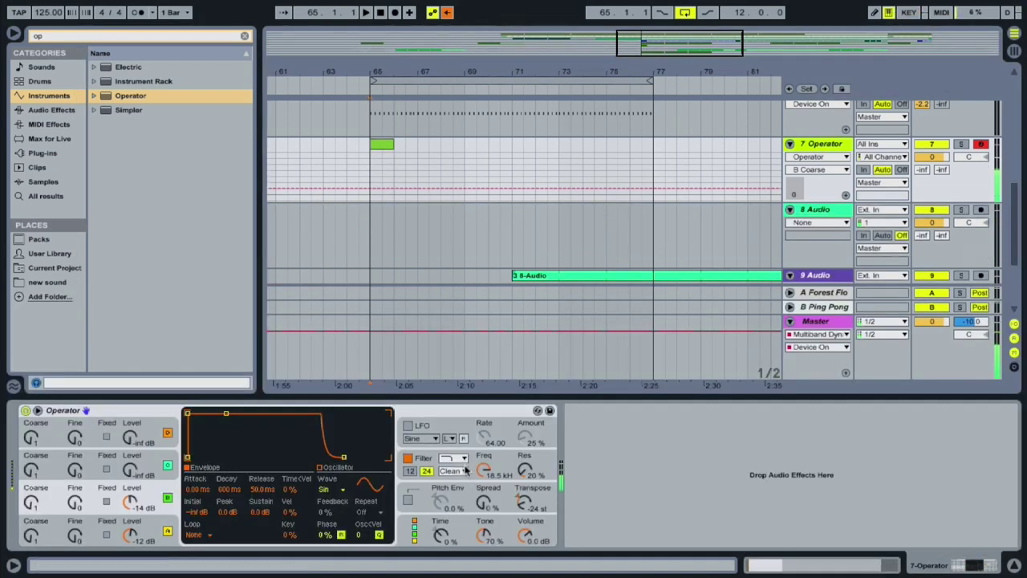
left_click(461, 461)
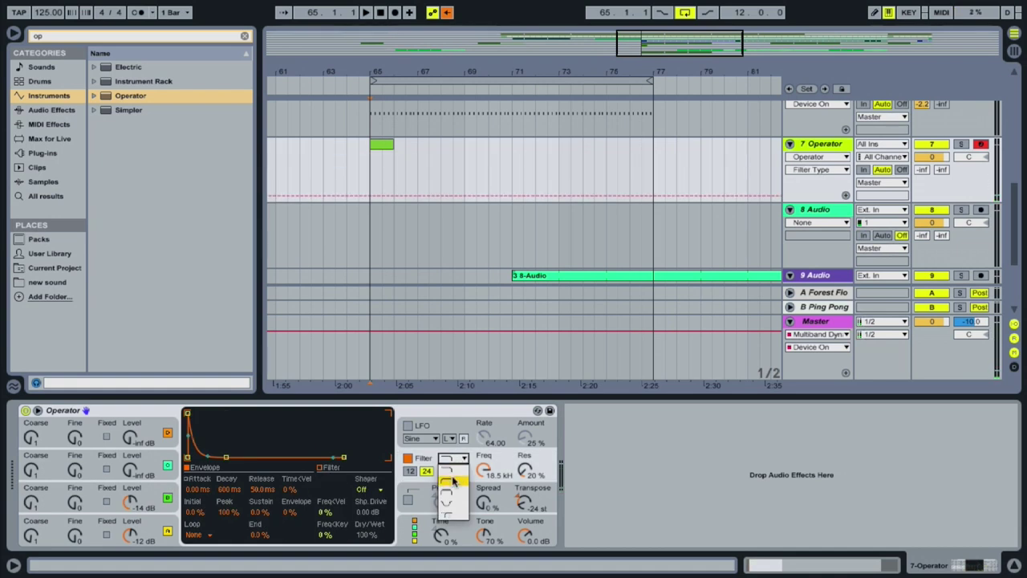
left_click(453, 480)
left_click_drag(484, 471, 484, 517)
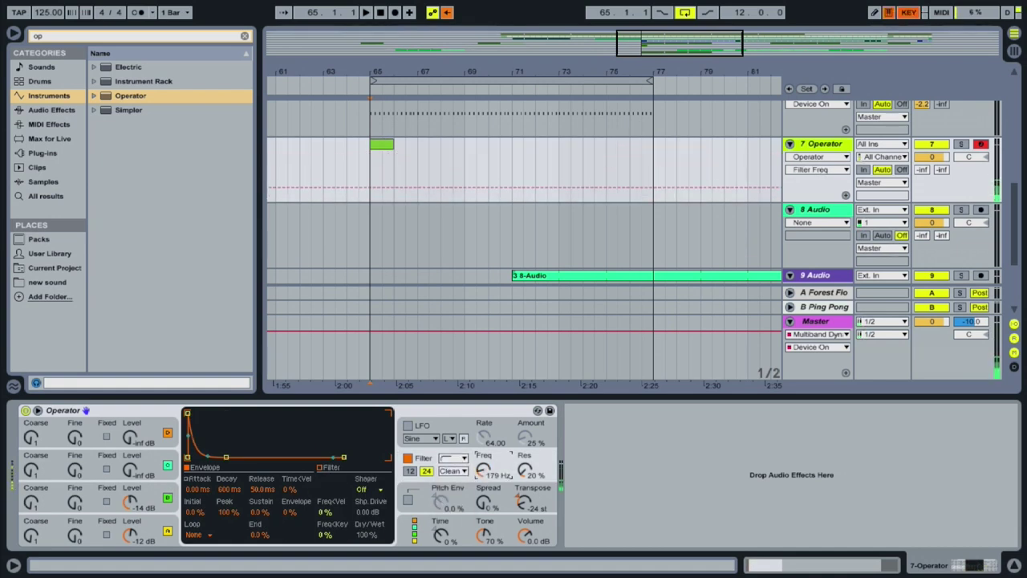
left_click_drag(523, 471, 482, 467)
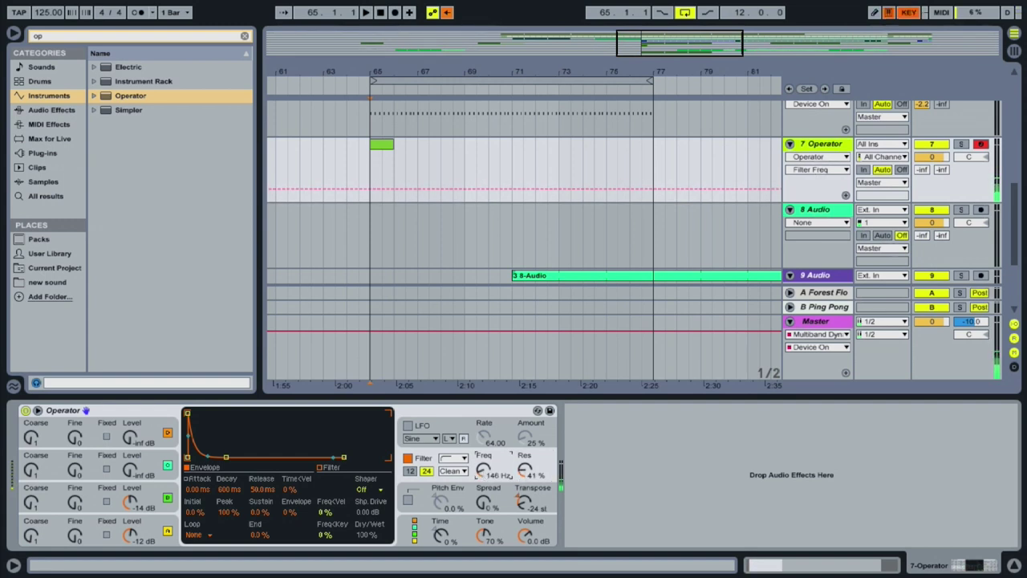
left_click_drag(539, 474, 540, 451)
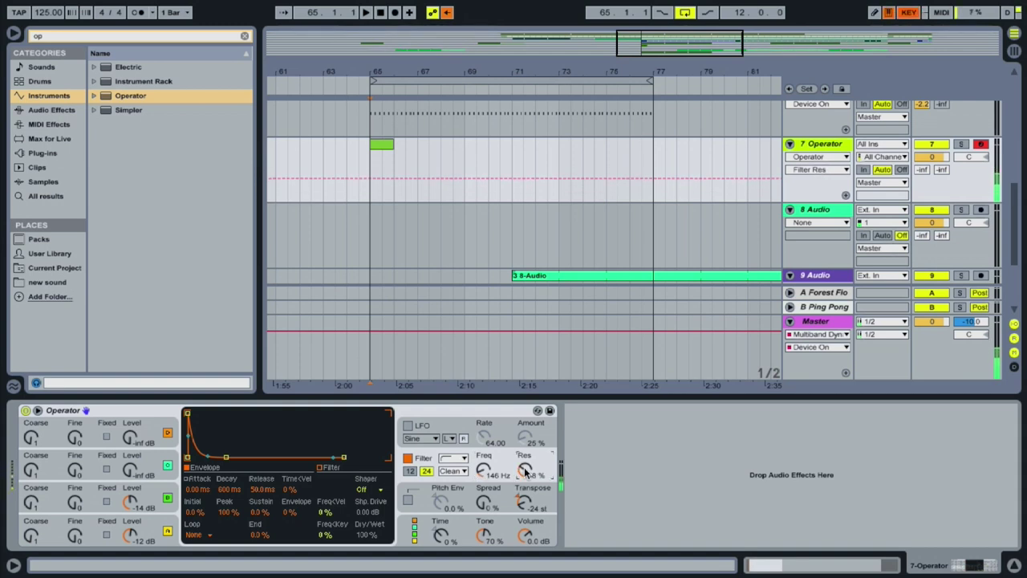
- Add a sixteenth-length C1 note at the start of the 7 Operator clip and set its velocity to 99
double_click(383, 144)
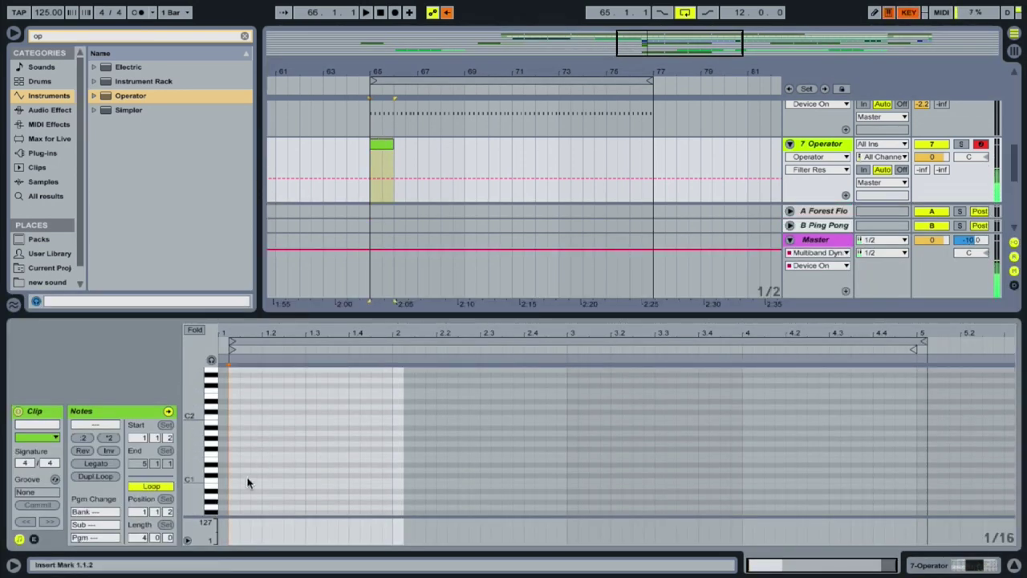
double_click(236, 481)
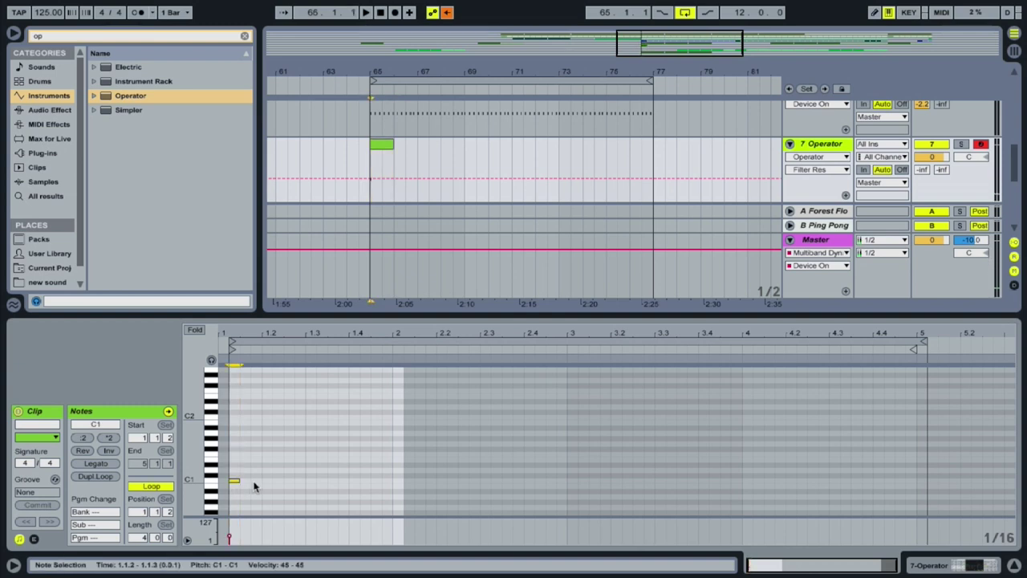
left_click_drag(233, 332, 239, 410)
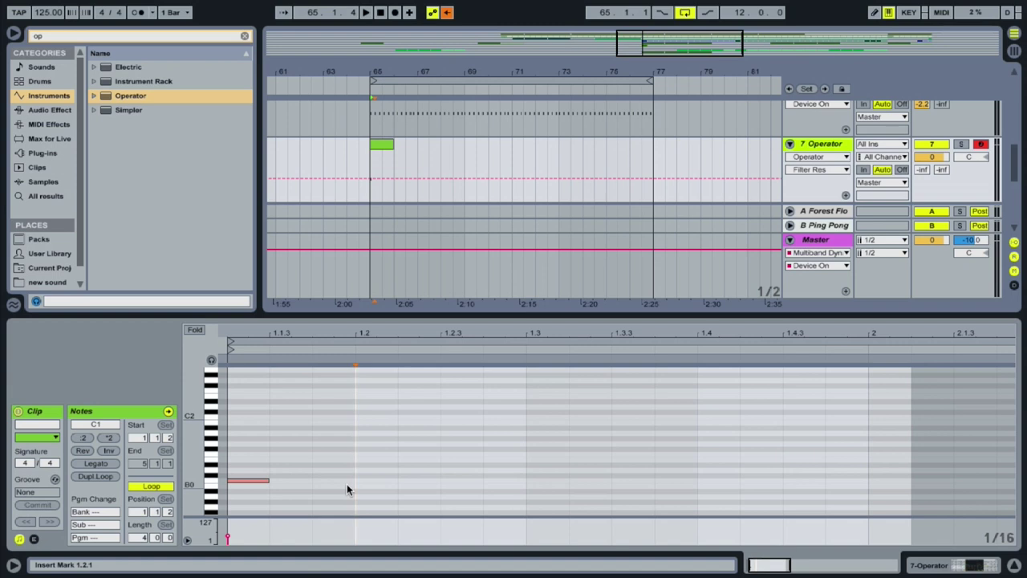
left_click_drag(229, 533, 229, 513)
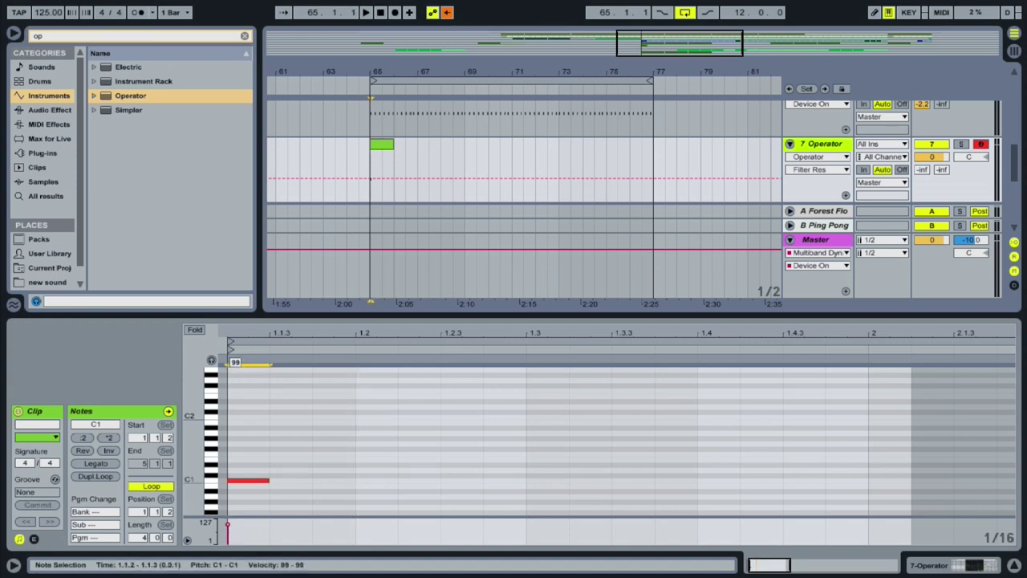
- Duplicate the C1 note every three sixteenths up to bar 5 of the clip
left_click_drag(360, 492, 249, 480)
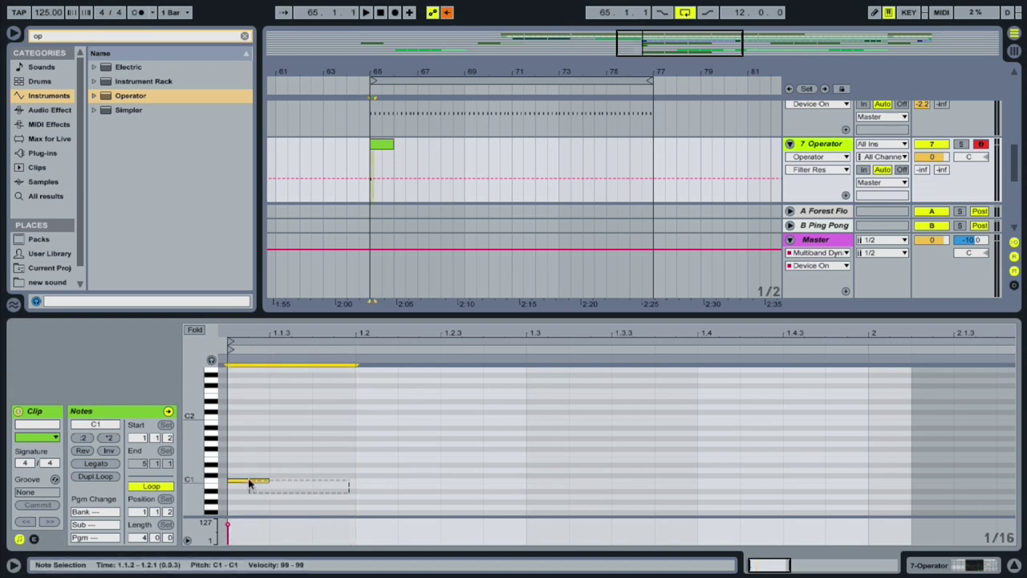
key("ctrl+d")
key("ctrl+d")
key("ctrl+d")
key("ctrl+d")
key("ctrl+d")
key("ctrl+d")
key("ctrl+d")
key("ctrl+d")
key("ctrl+d")
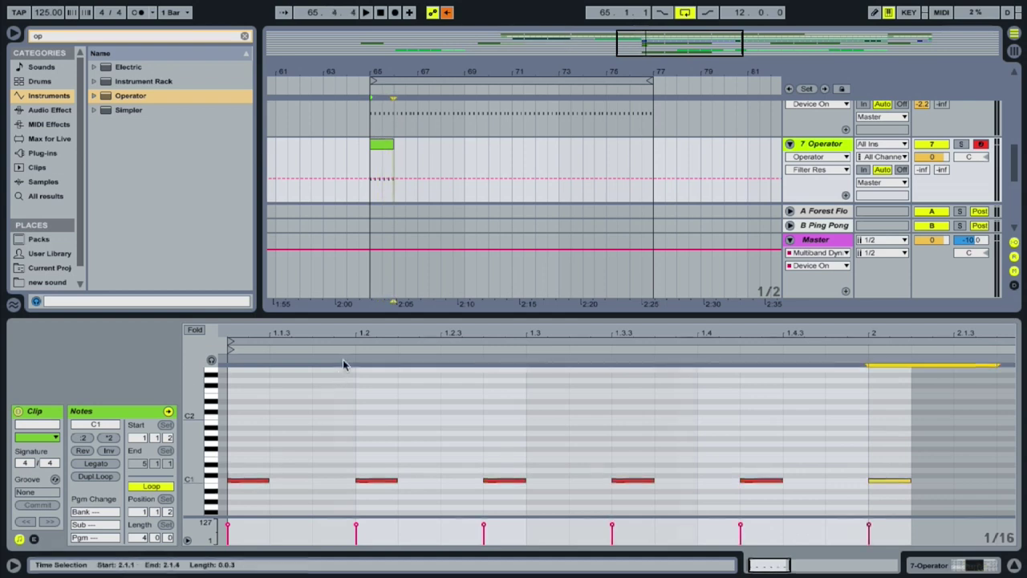
key("ctrl+d")
key("ctrl+d")
key("ctrl+d")
key("ctrl+d")
key("ctrl+d")
key("ctrl+d")
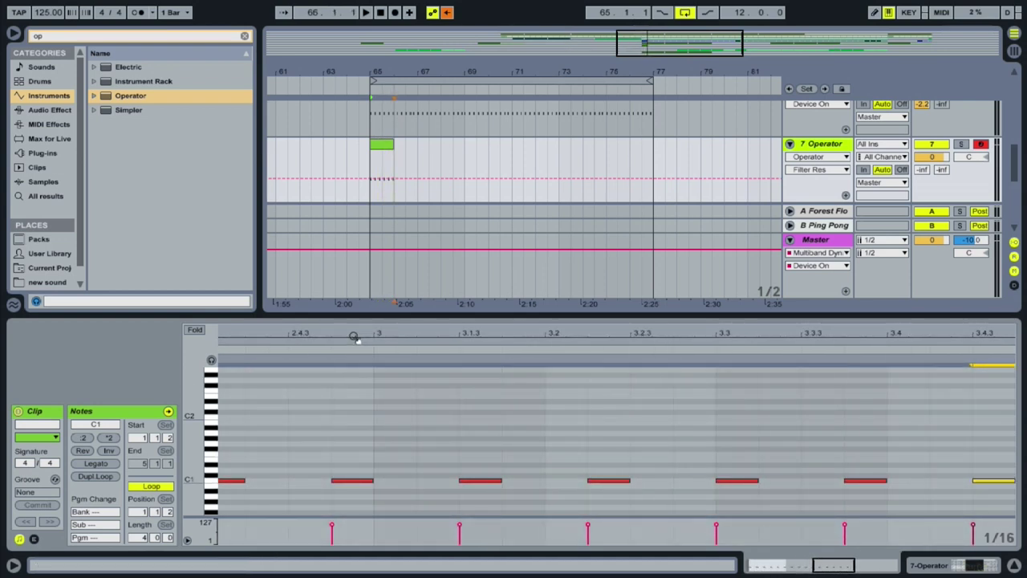
left_click_drag(355, 337, 355, 315)
left_click_drag(482, 337, 607, 337)
key("ctrl+d")
key("ctrl+d")
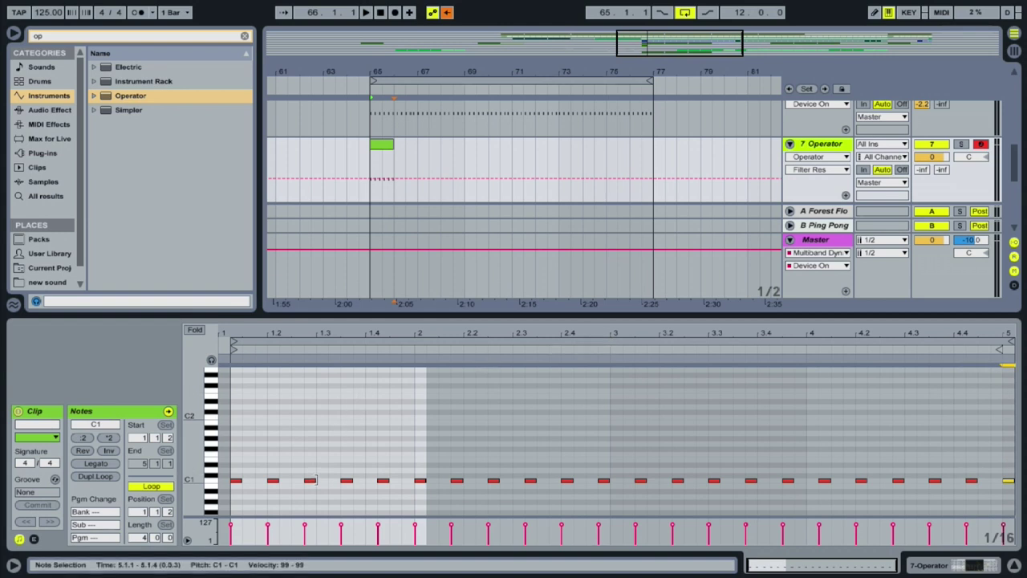
- Extend the 7 Operator clip to 72.3.1 in the arrangement and crop it
right_click(425, 413)
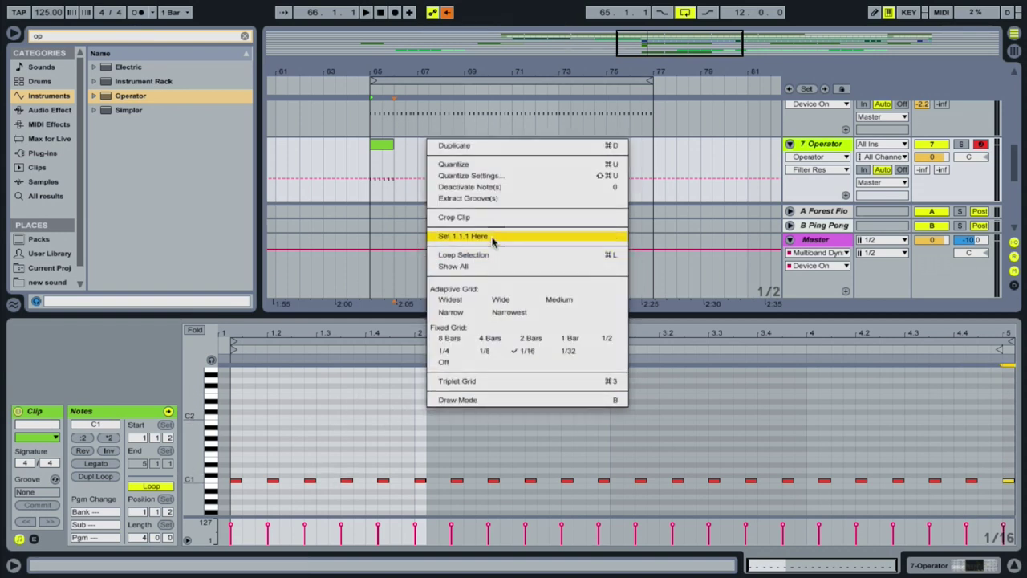
left_click(425, 217)
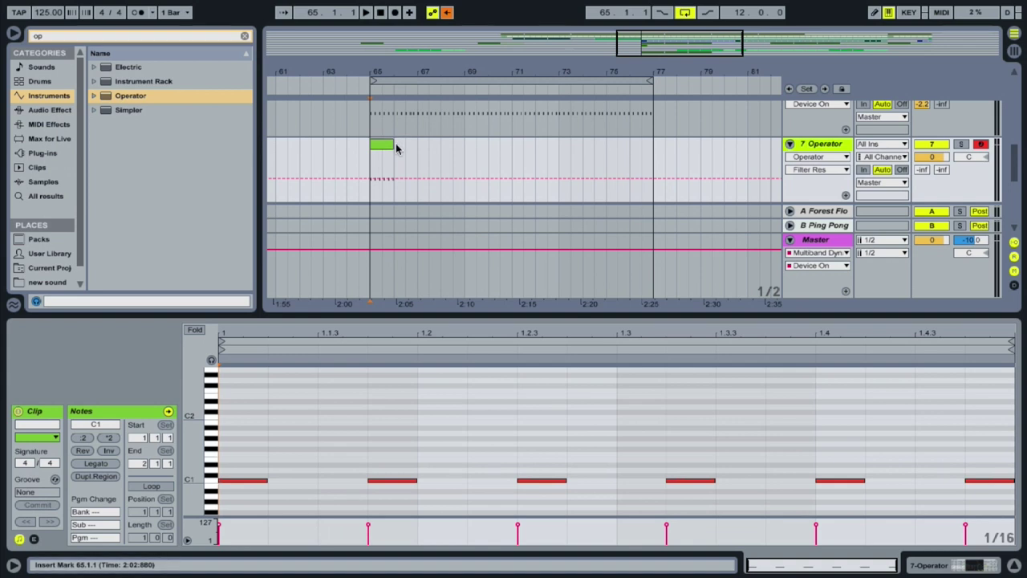
left_click_drag(393, 147, 547, 151)
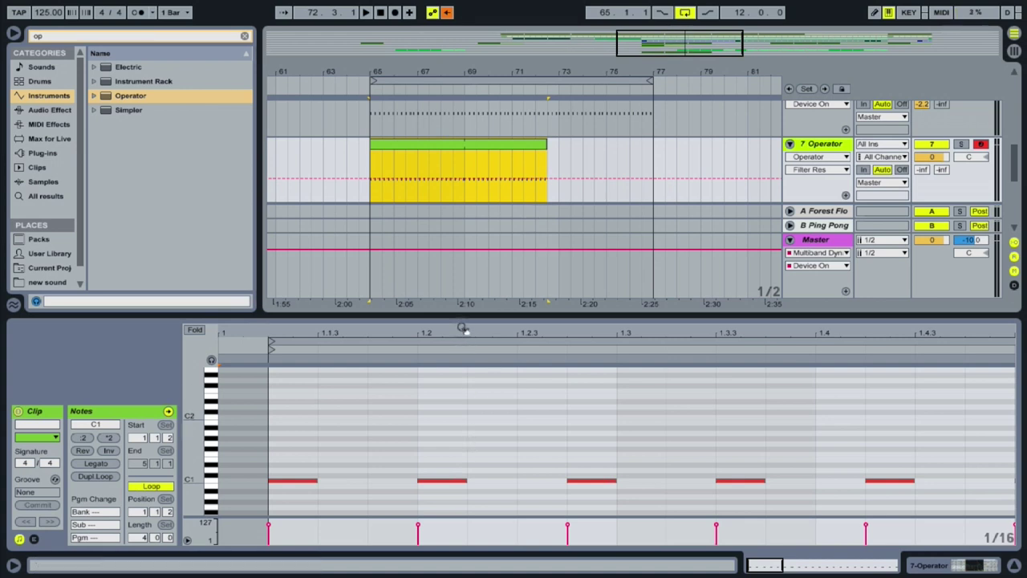
left_click_drag(463, 329, 277, 325)
left_click(342, 428)
right_click(345, 427)
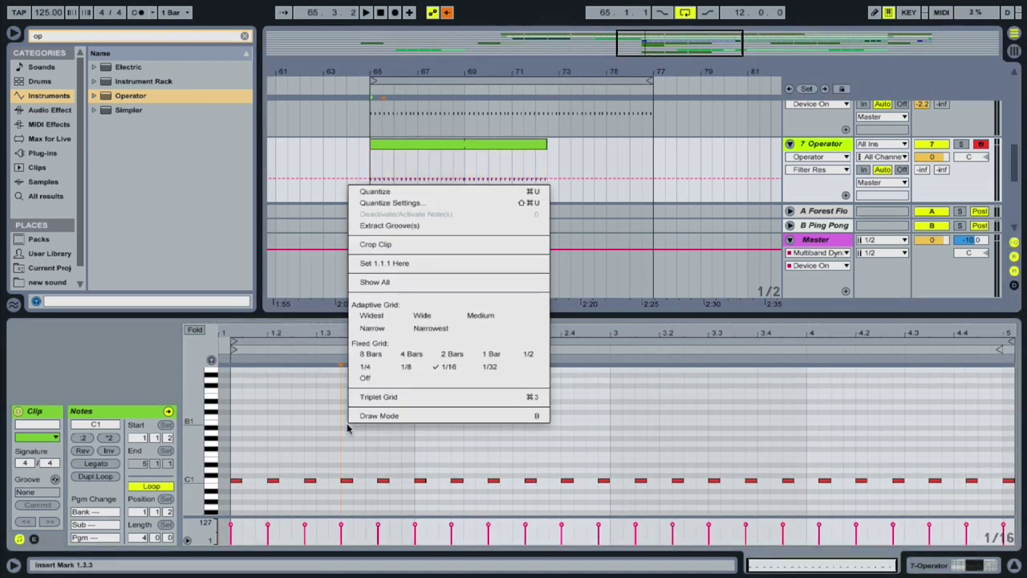
left_click(394, 250)
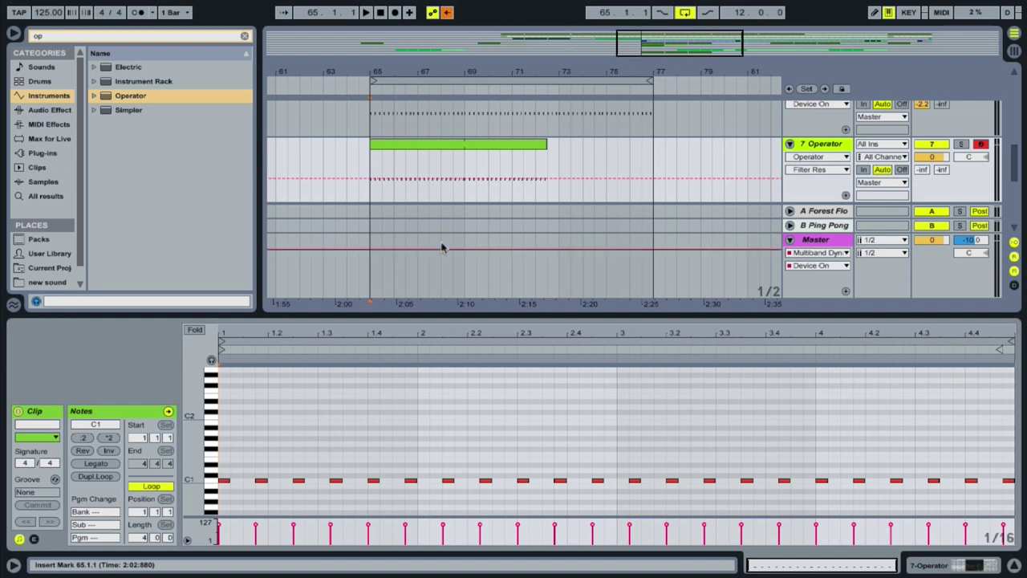
- Solo the 7 Operator track and, during playback, set its transpose to -18 st and filter frequency to 161 Hz
left_click(959, 146)
key("space")
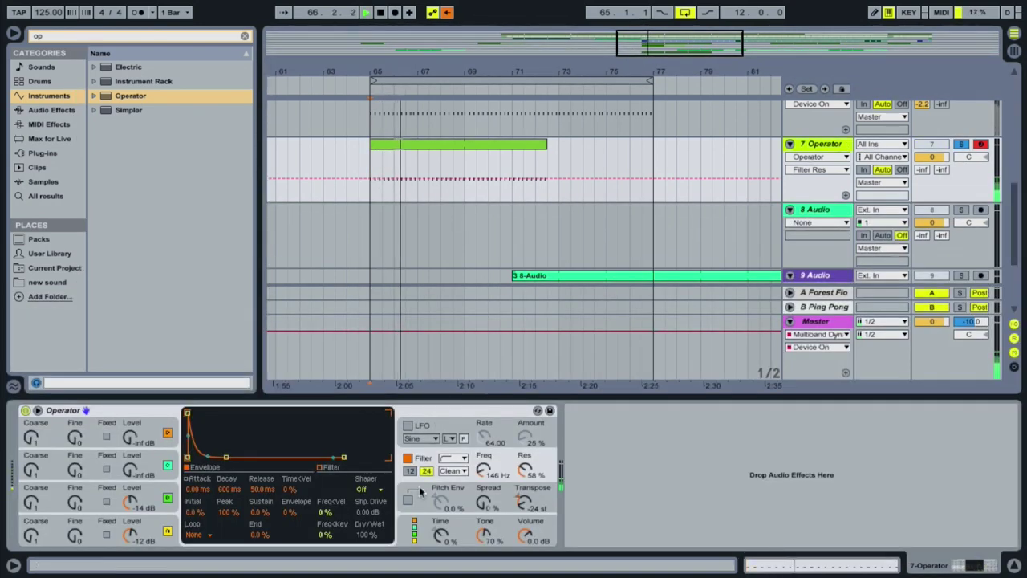
left_click_drag(526, 504, 525, 490)
left_click(483, 472)
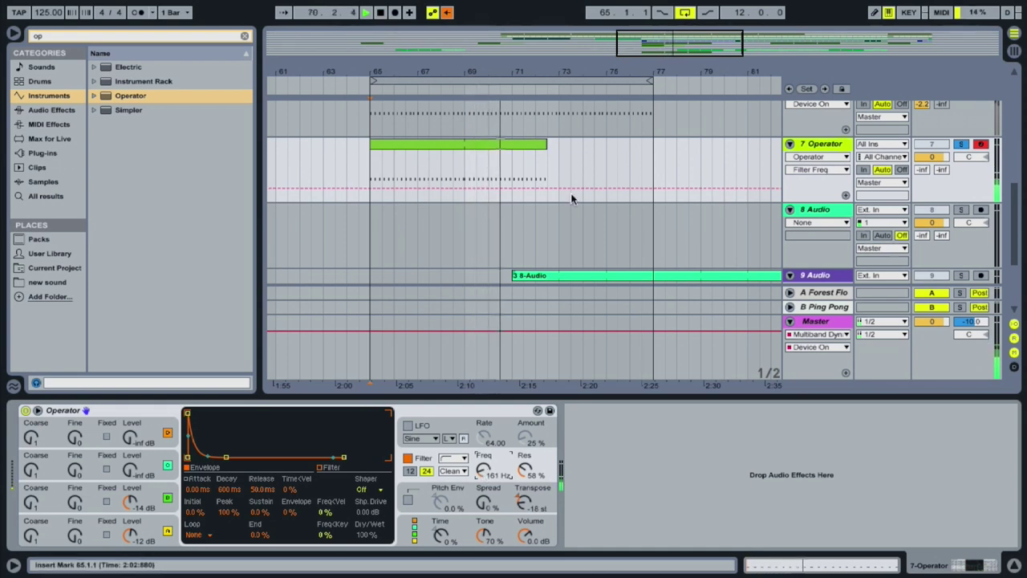
- Extend the 7 Operator clip's end to 77.1.1 in the arrangement
left_click(545, 143)
left_click_drag(544, 142, 653, 142)
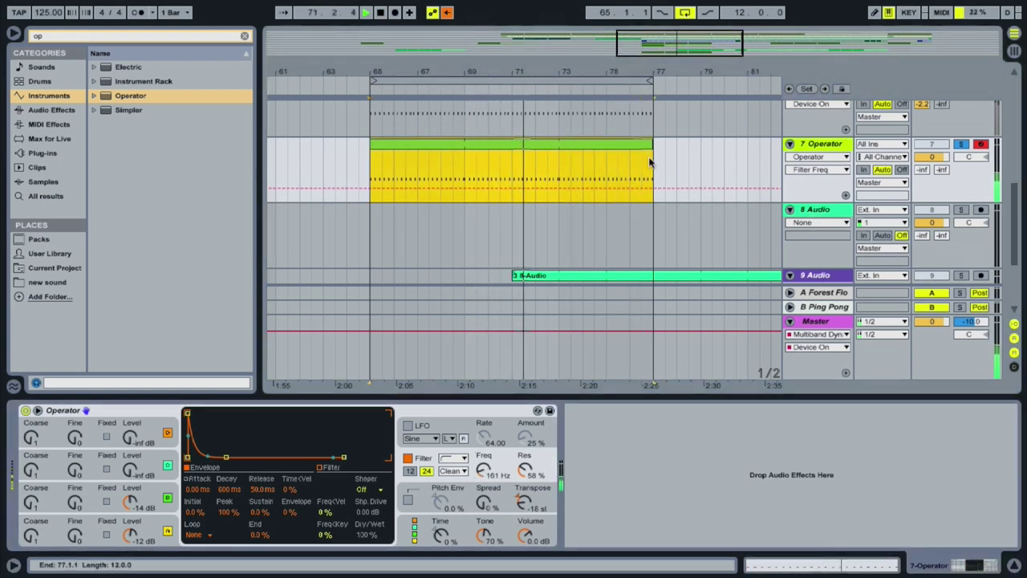
- Find the Forest Floor reverb preset and add it after Operator on the 7 Operator track
key("ctrl+f")
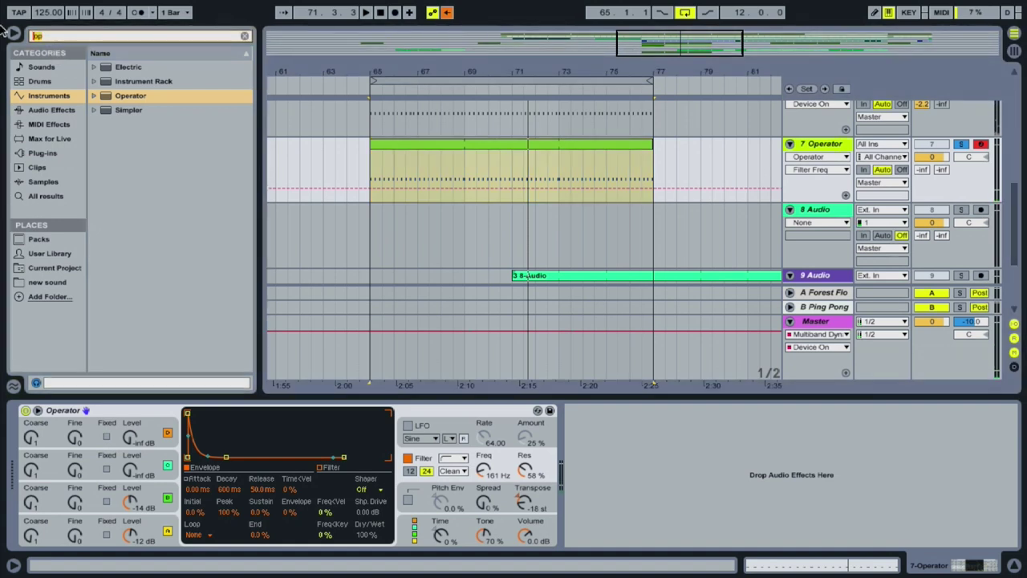
type("for")
left_click(69, 113)
left_click_drag(138, 101, 638, 472)
- Set Forest Floor's diffusion network to high 6.16 kHz at 0.72 and low 82.6 Hz at 0.25, with a 2.65 s decay time
key("space")
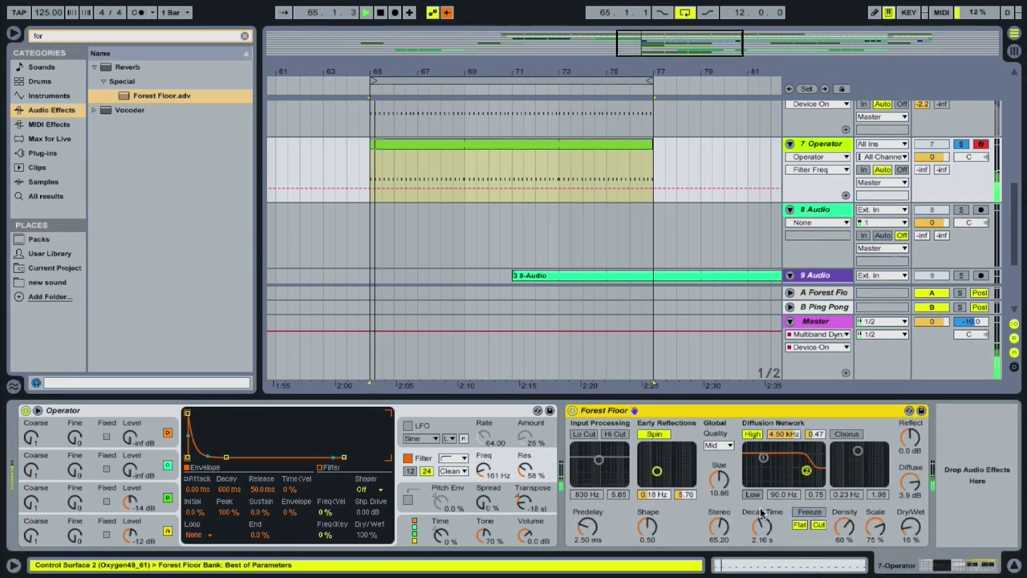
left_click_drag(807, 471, 763, 485)
left_click(752, 494)
left_click_drag(761, 526, 761, 518)
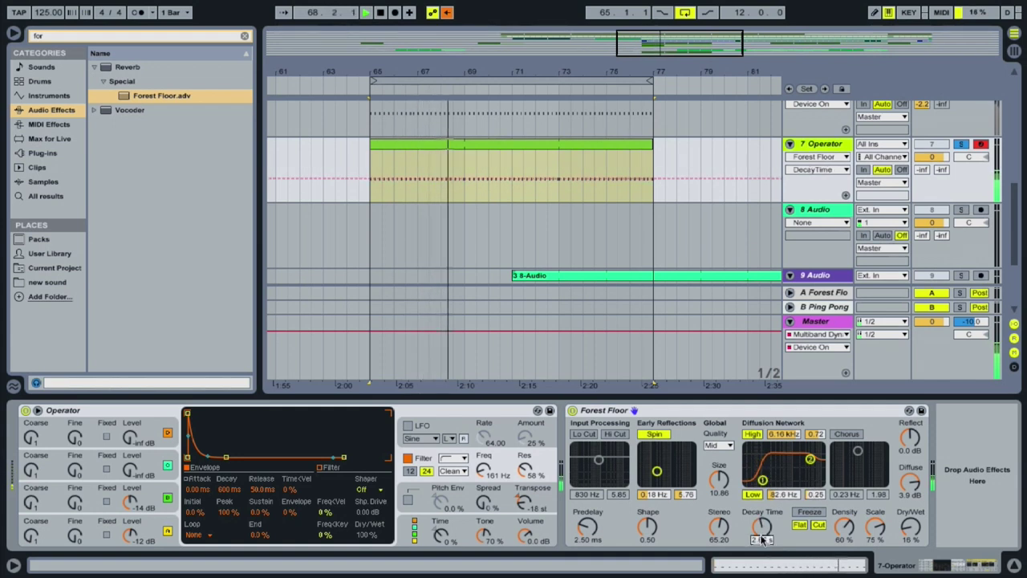
- Find EQ Eight and add it after Forest Floor on the 7 Operator track
left_click(45, 37)
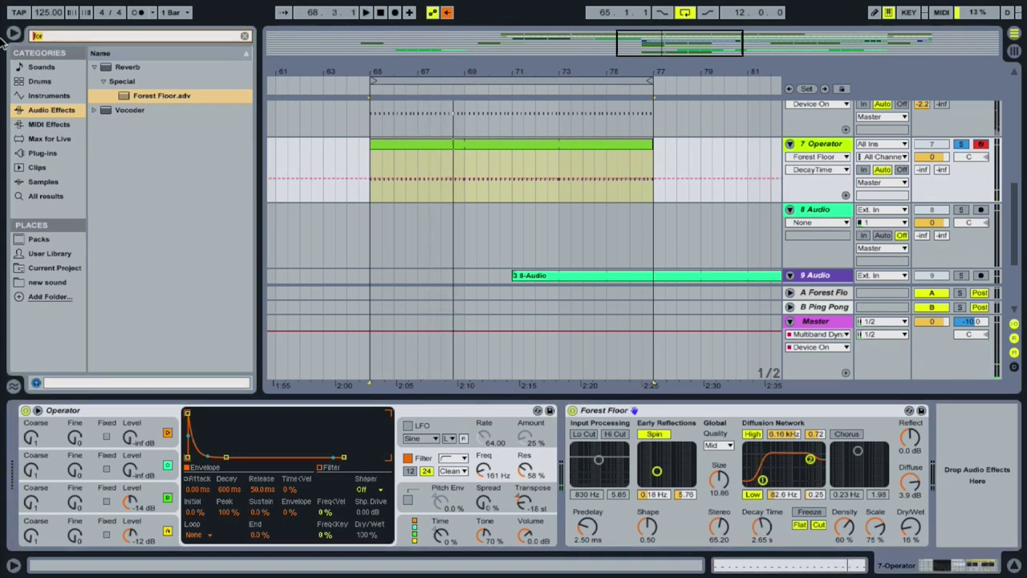
type("eq")
left_click_drag(112, 82, 921, 461)
- Make EQ Eight band 1 a low cut and set band 2 to 601 Hz, 2.85 dB gain and Q 0.42
key("space")
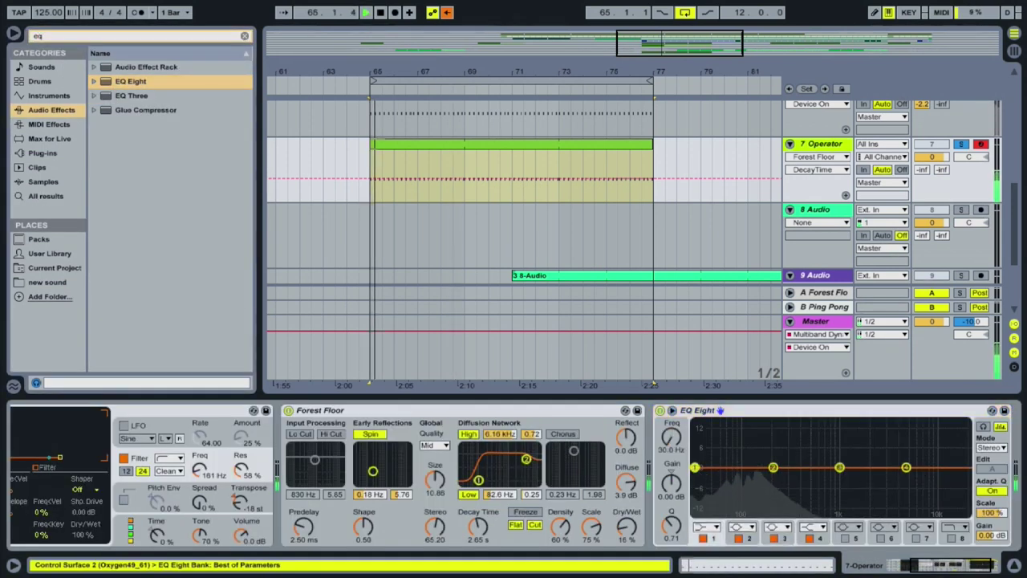
left_click(706, 527)
left_click(698, 447)
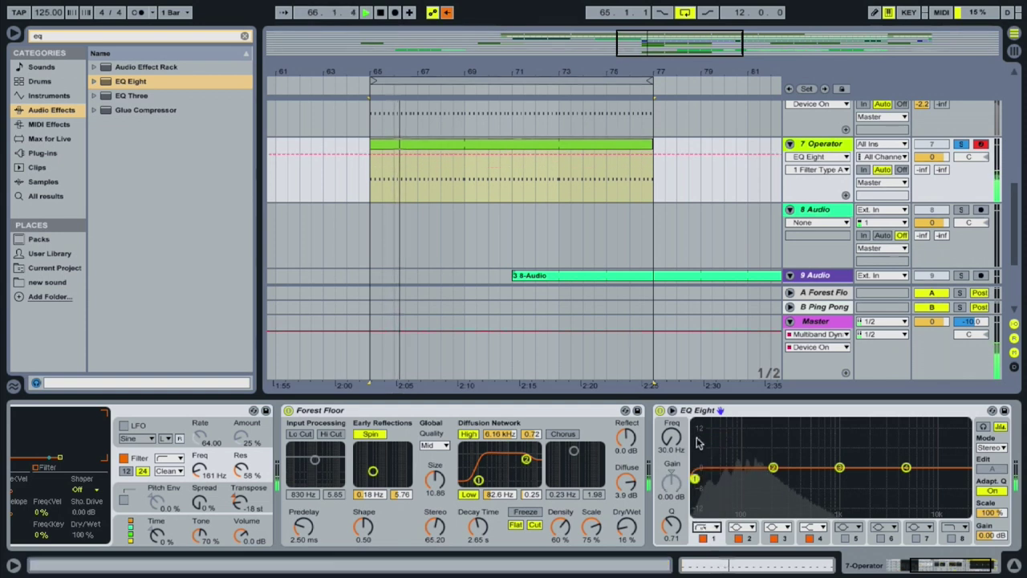
left_click_drag(715, 479, 819, 462)
left_click_drag(675, 530, 678, 558)
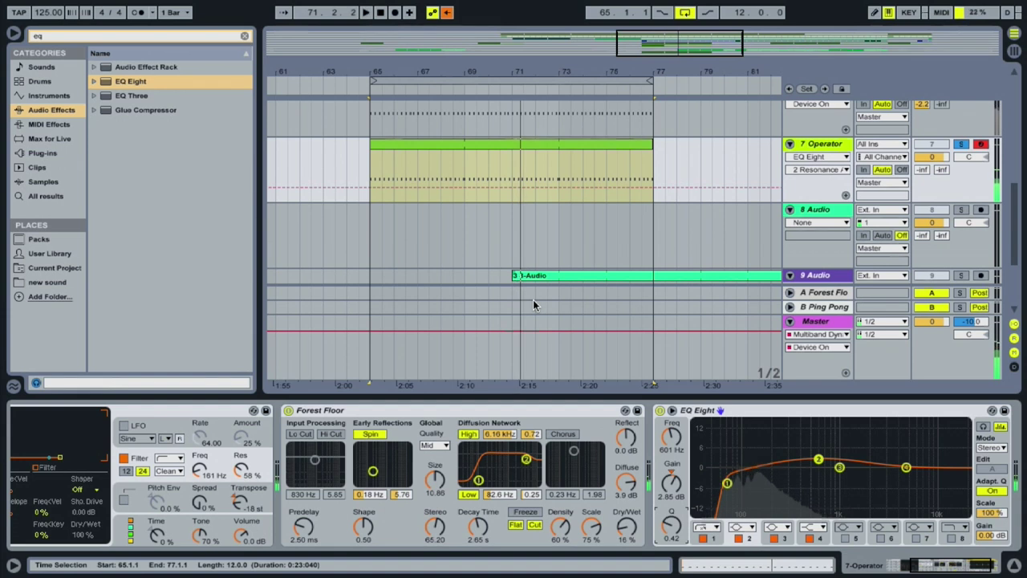
- Insert the Berlin Resonators preset before Forest Floor, with its output gain at 15 dB and resonator III's gain at 6 dB
key("ctrl+f")
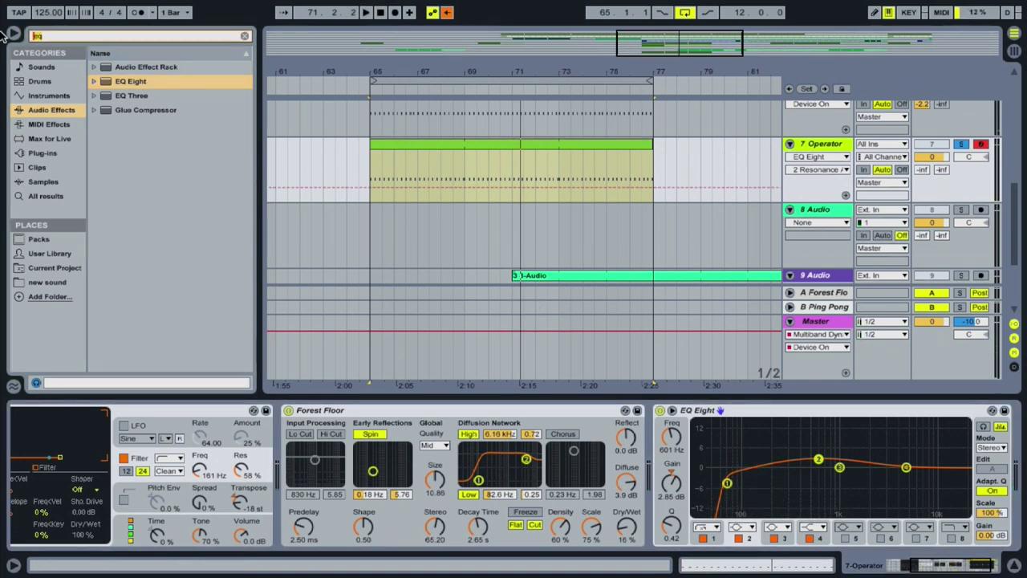
type("re")
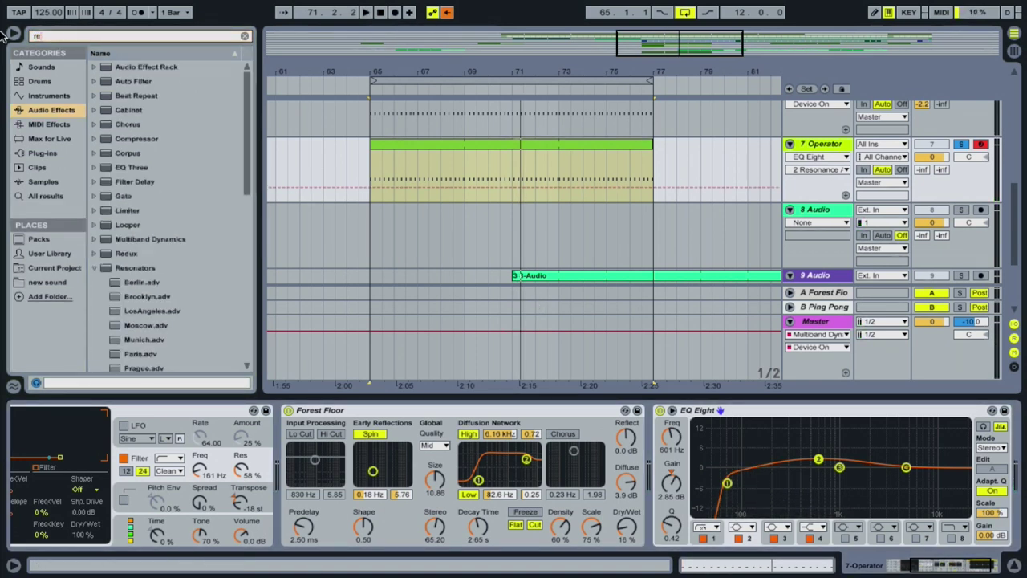
left_click(136, 285)
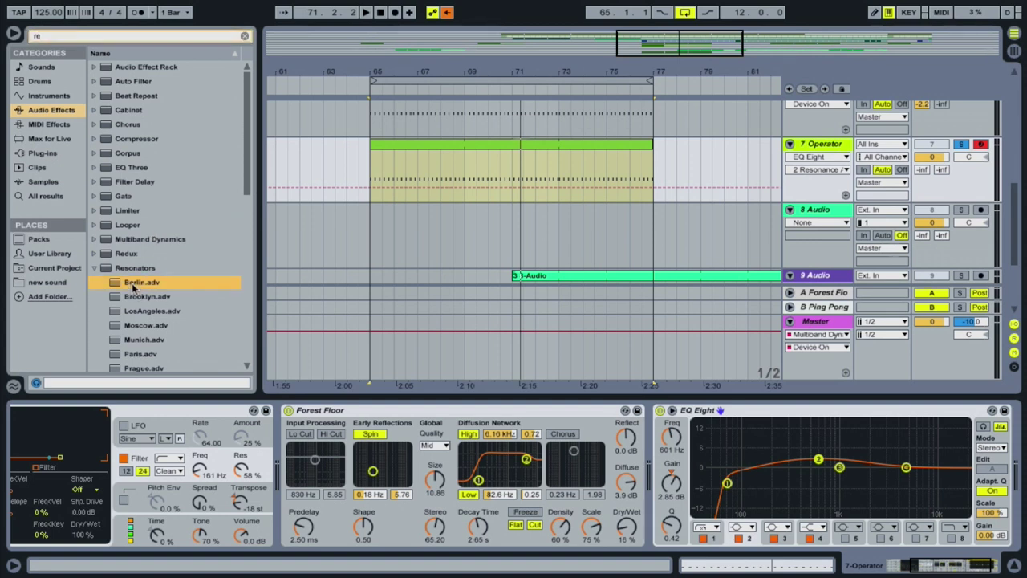
key("Return")
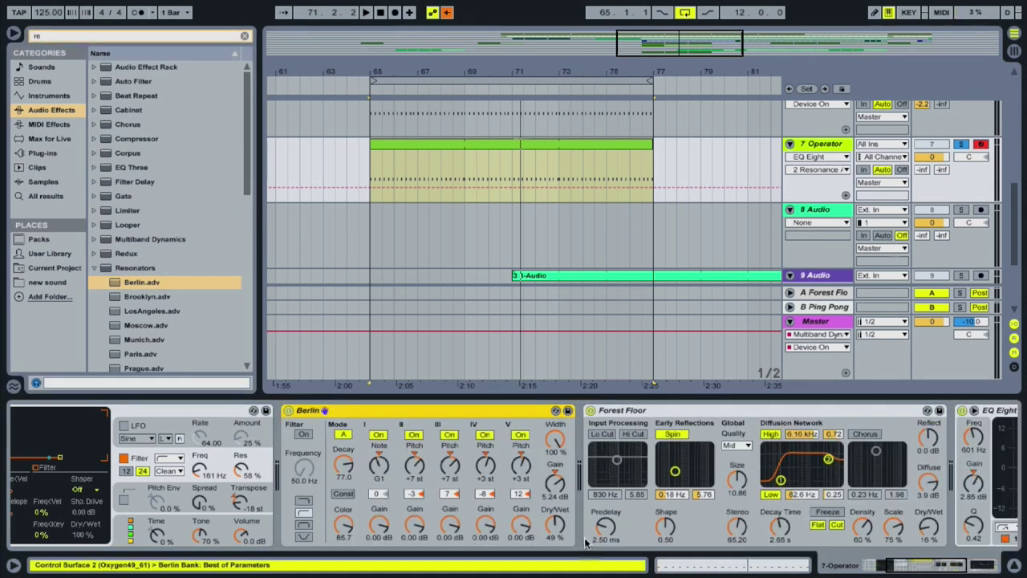
key("space")
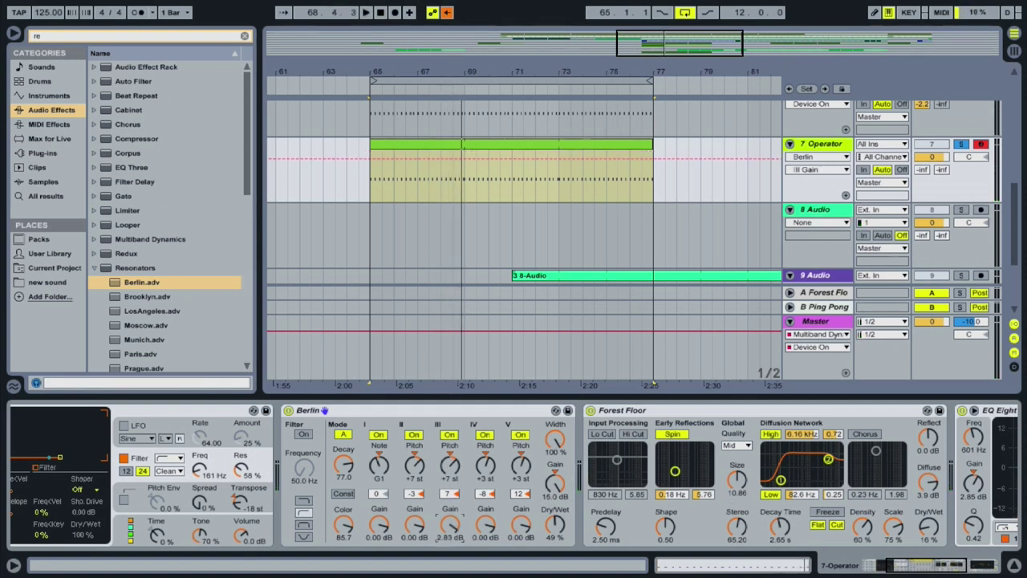
- Draw stepped automation for Berlin's III Pitch, rising at bars 67 and 68 and dropping back at bar 69
right_click(454, 468)
left_click(466, 471)
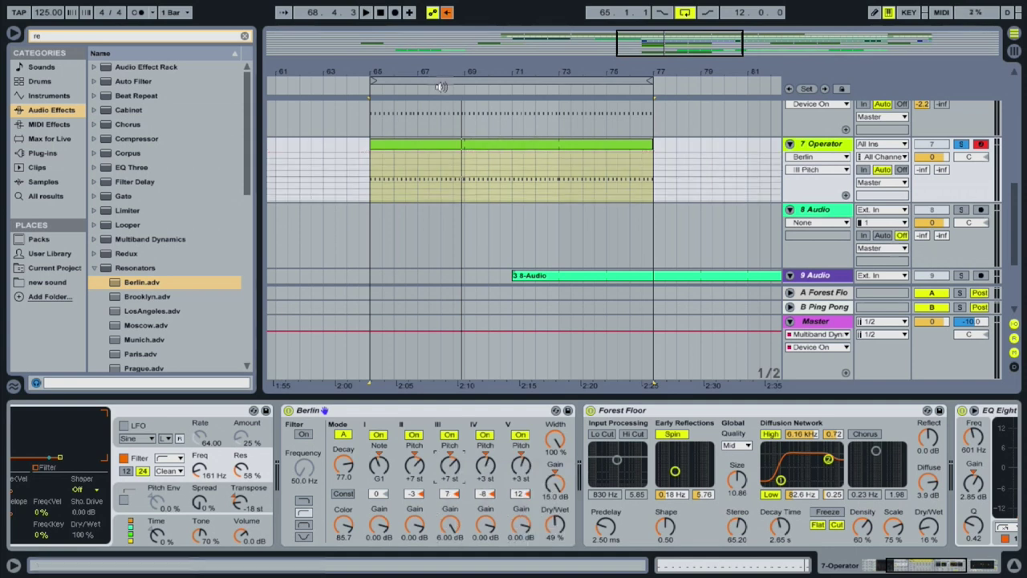
left_click_drag(676, 38, 649, 51)
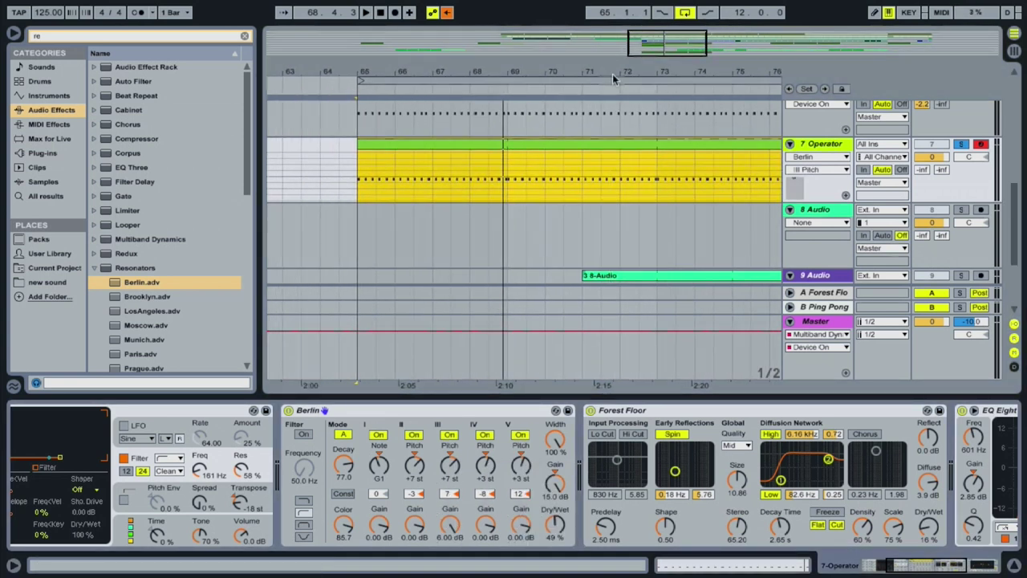
left_click(434, 185)
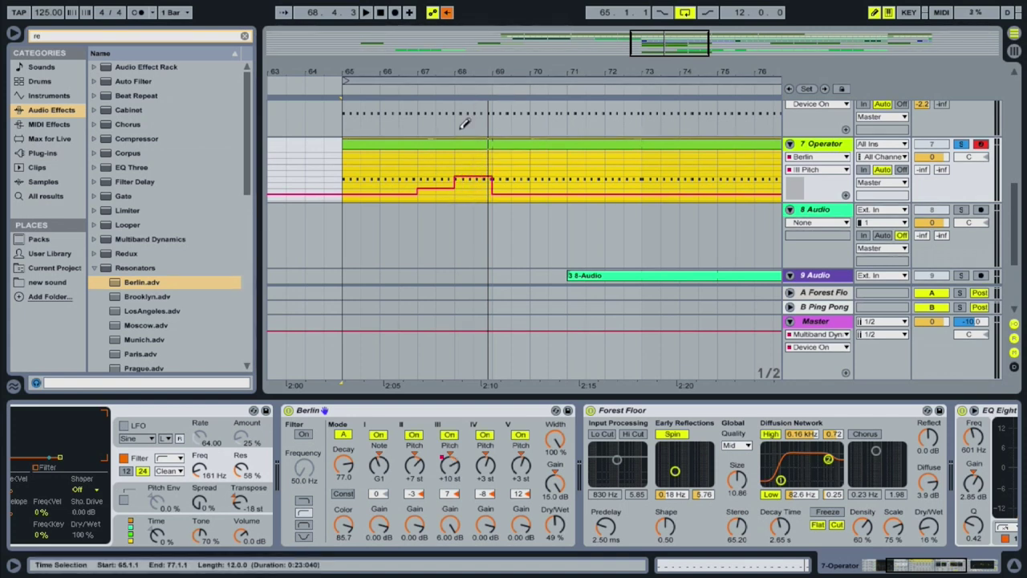
key("b")
- Duplicate bars 65 to 69 of the 7 Operator clip and its pitch automation twice, up to bar 77
left_click_drag(490, 170, 375, 159)
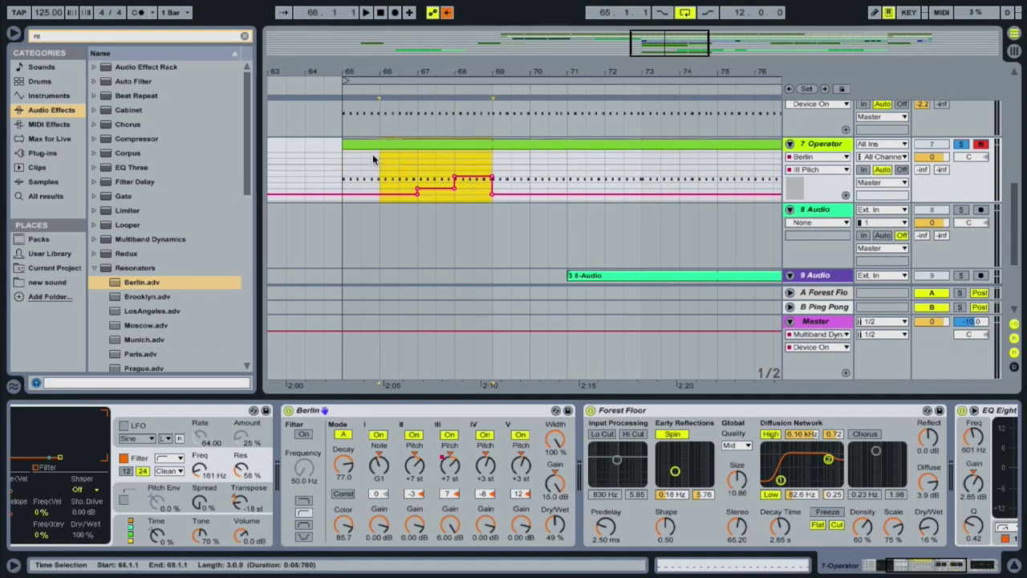
key("ctrl+d")
key("ctrl+d")
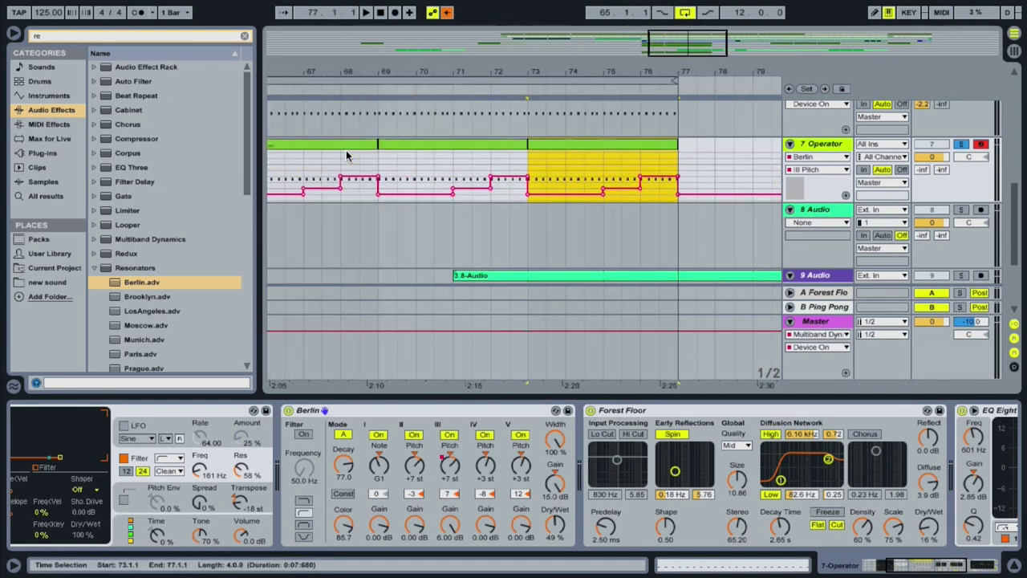
- Hide the browser and set the 7 Operator track's send to the A Forest Floor return to -12 dB during playback
left_click(13, 35)
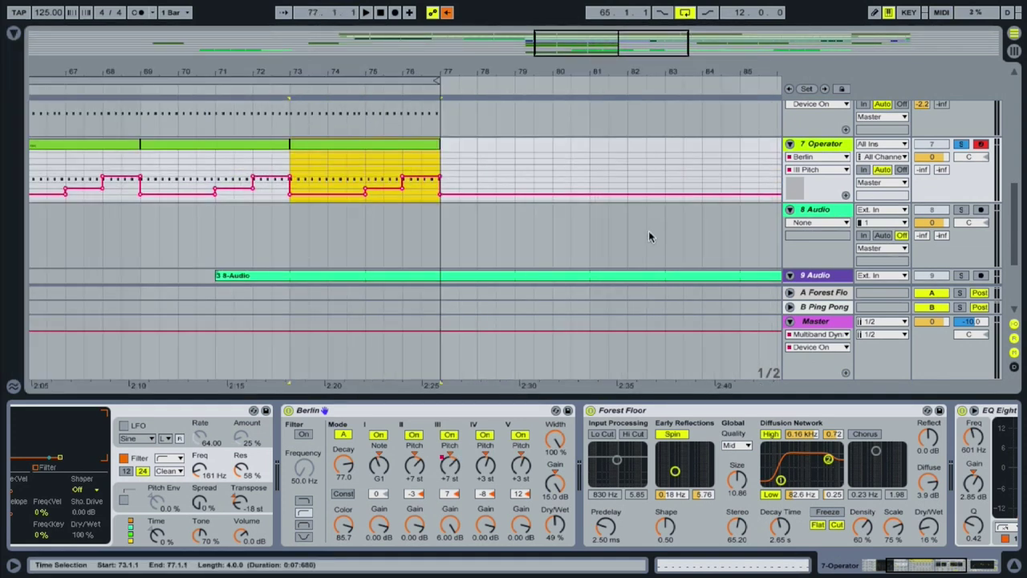
left_click(819, 293)
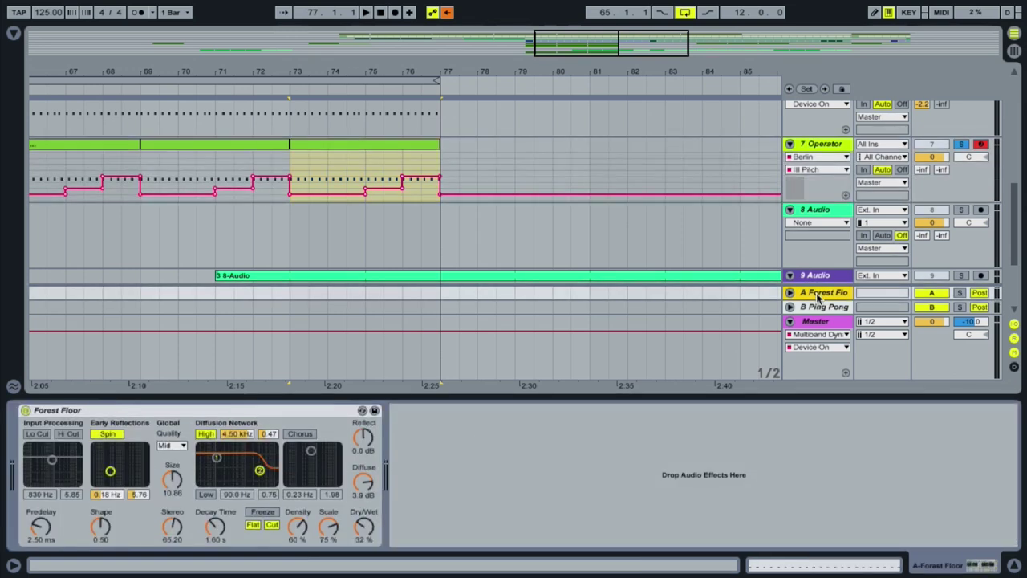
left_click_drag(925, 168, 925, 171)
left_click_drag(592, 36, 561, 36)
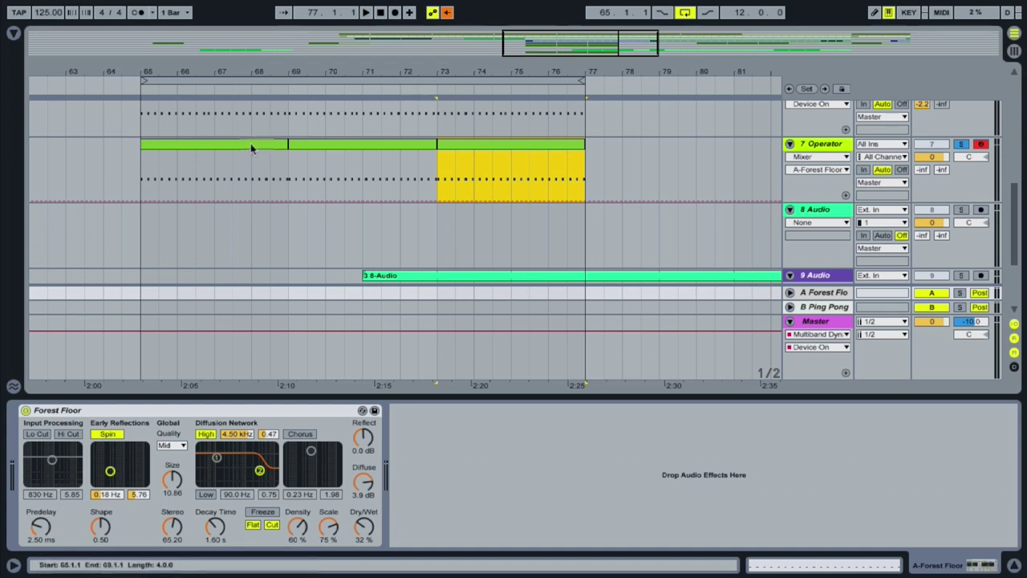
left_click(248, 150)
key("space")
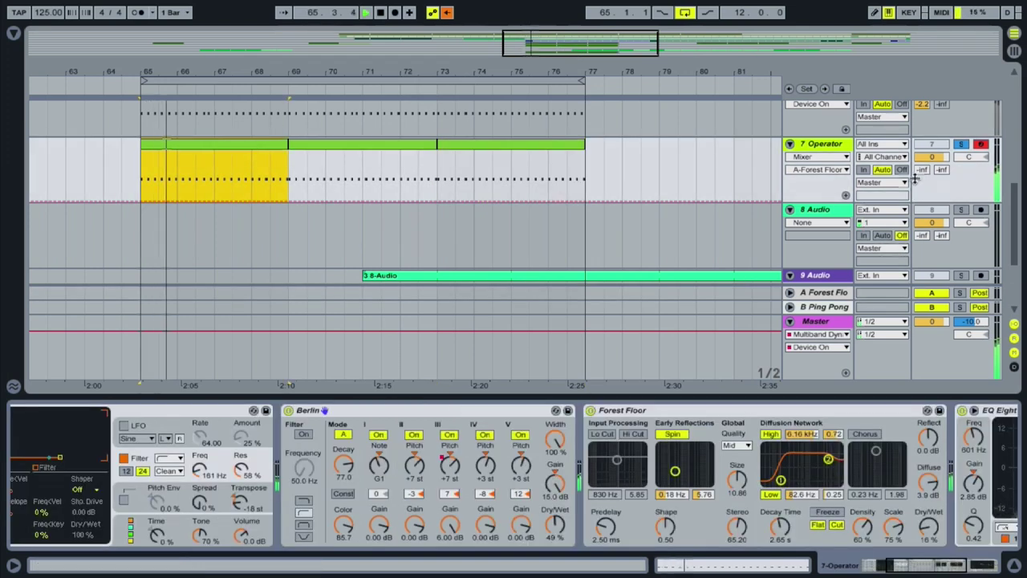
left_click(827, 147)
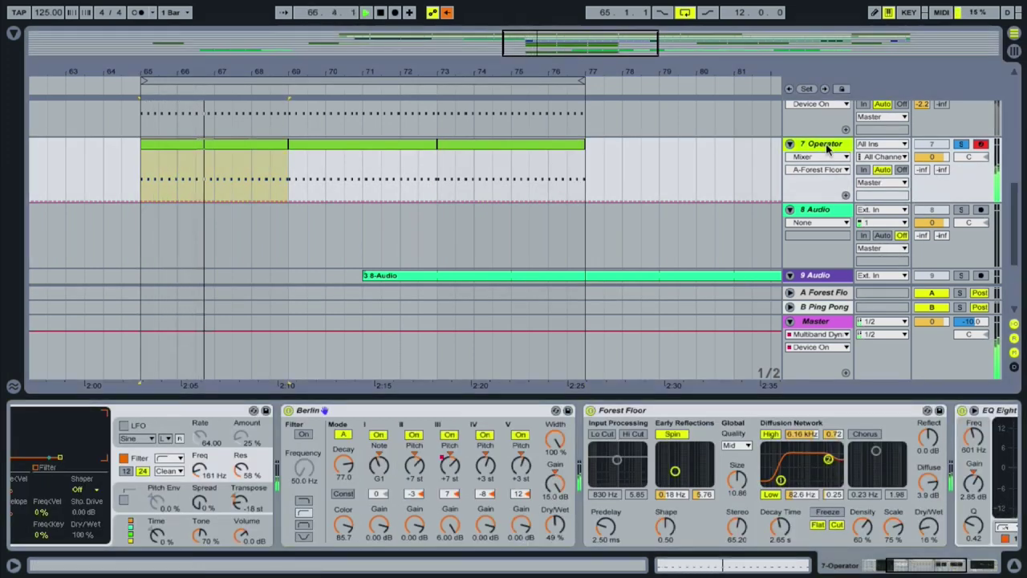
left_click_drag(924, 171, 924, 140)
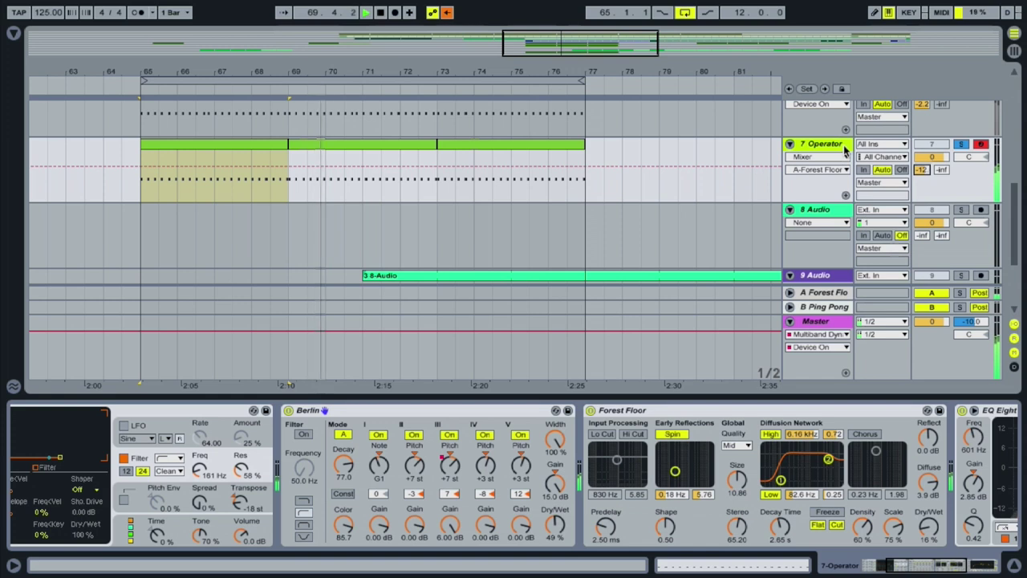
- Move EQ Eight's band 1 low cut slightly higher and set band 2 to 300 Hz with 5.58 dB gain
scroll(768, 439, "right", 5)
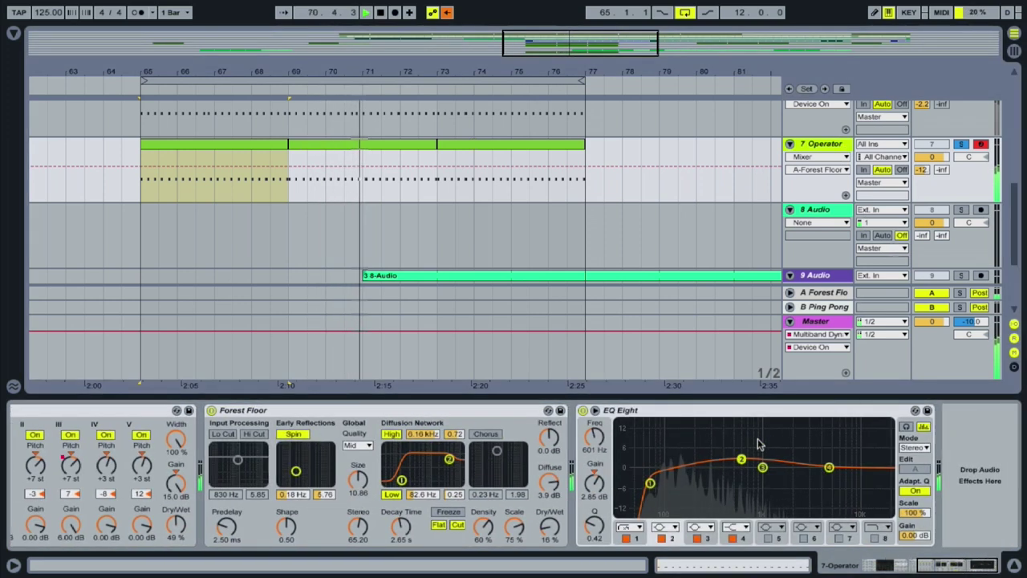
left_click_drag(746, 457, 758, 458)
left_click_drag(650, 483, 656, 483)
left_click_drag(759, 459, 715, 455)
- Reopen the browser, find Saturator and add it after EQ Eight on the 7 Operator track
left_click(14, 33)
type("sa")
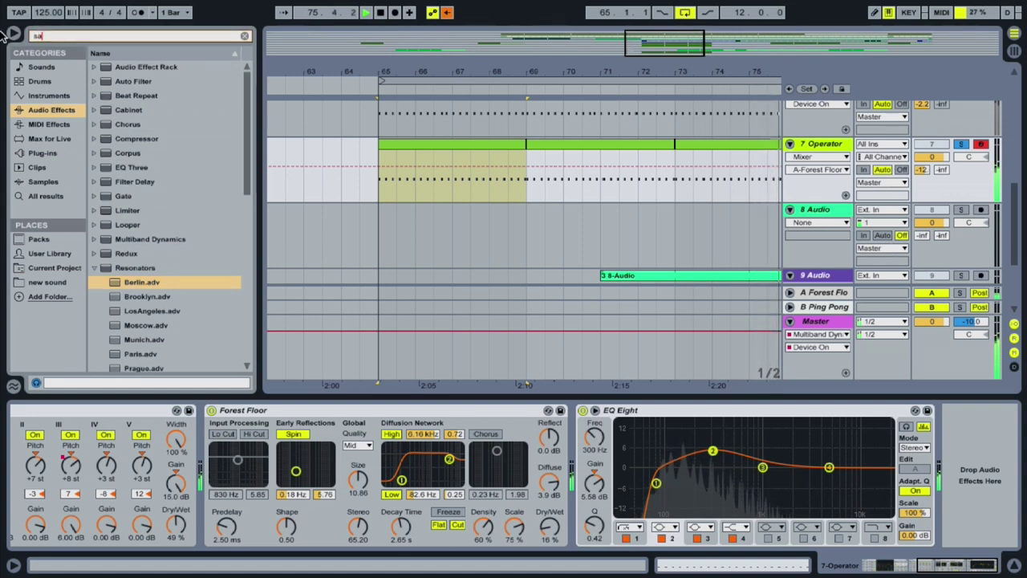
type("t")
left_click(94, 69)
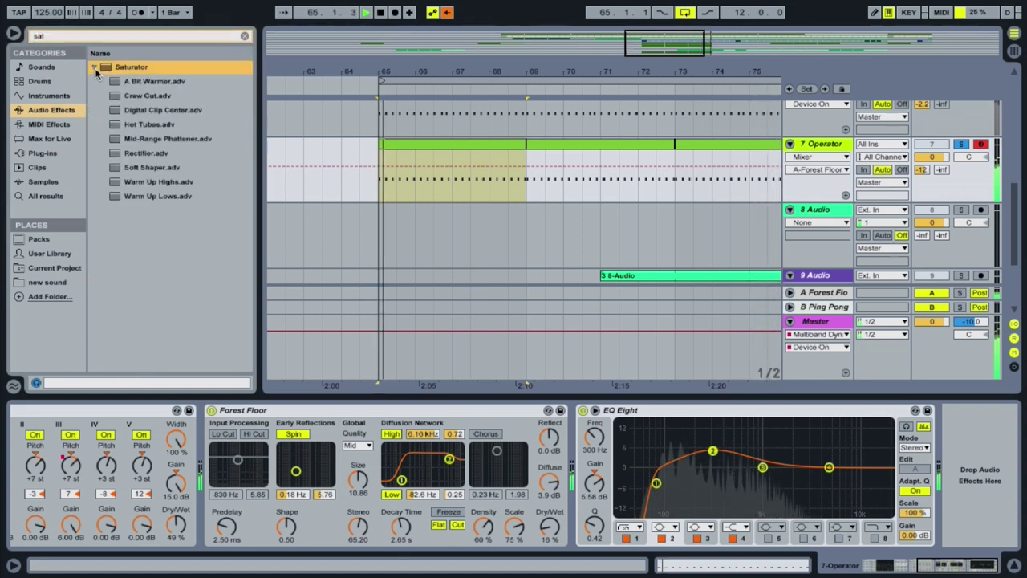
left_click_drag(106, 69, 955, 494)
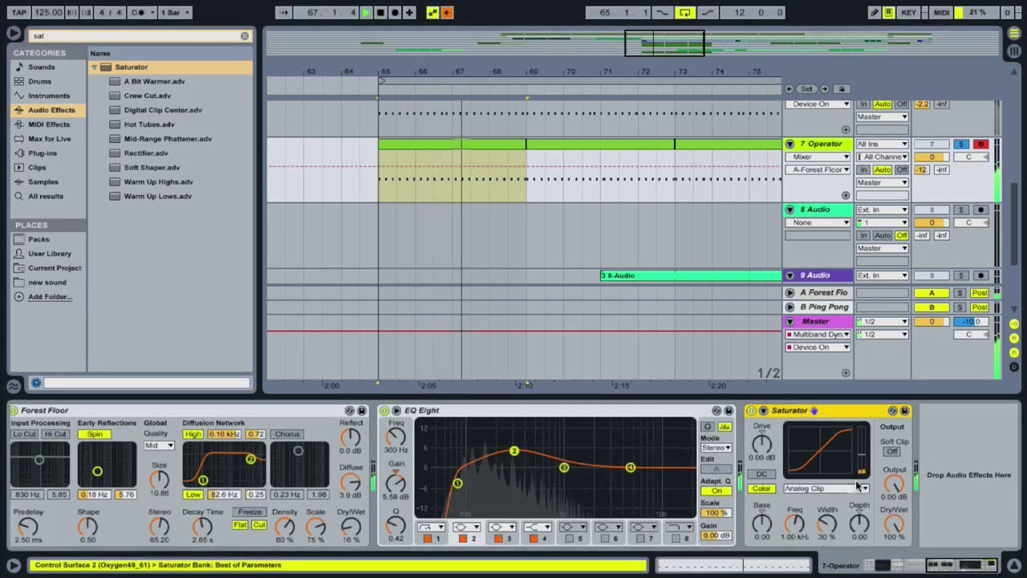
- Set the Saturator curve to Soft Sine and lower its output to -3.14 dB
left_click(826, 488)
left_click(831, 499)
left_click_drag(893, 484, 894, 505)
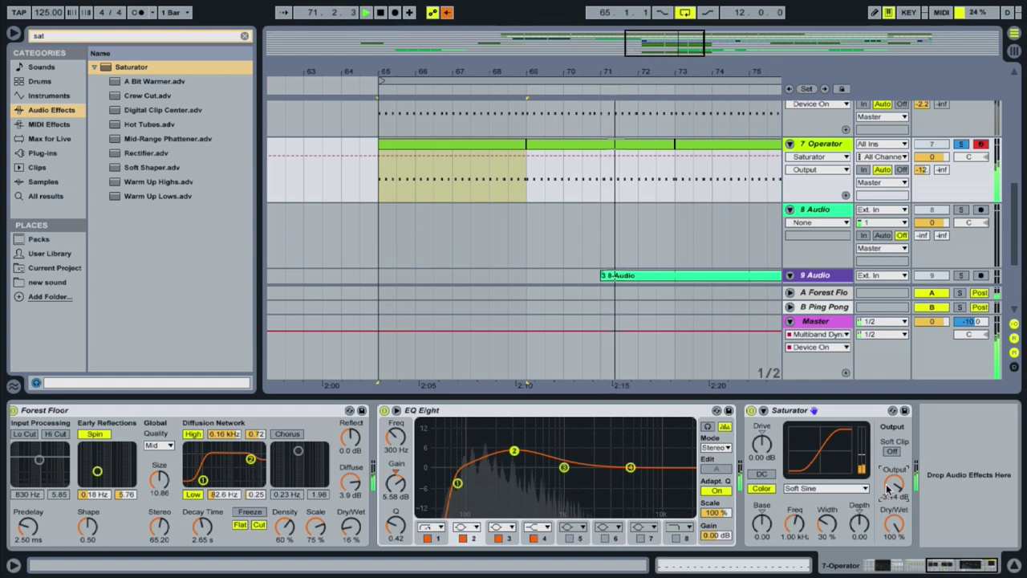
- Set EQ Eight band 3 to 1.44 kHz with 3.35 dB gain
left_click_drag(565, 470, 577, 465)
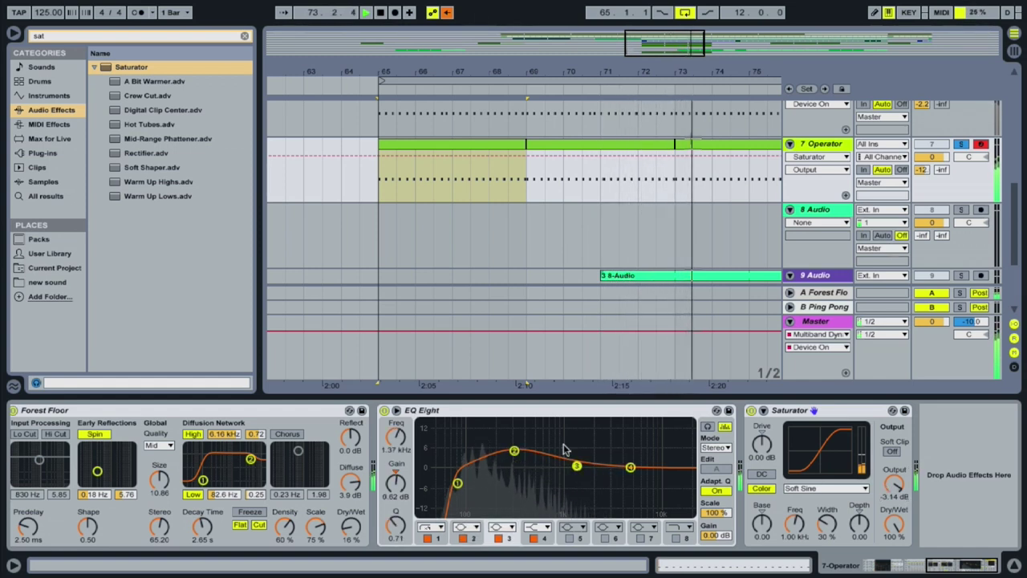
left_click_drag(583, 463, 579, 458)
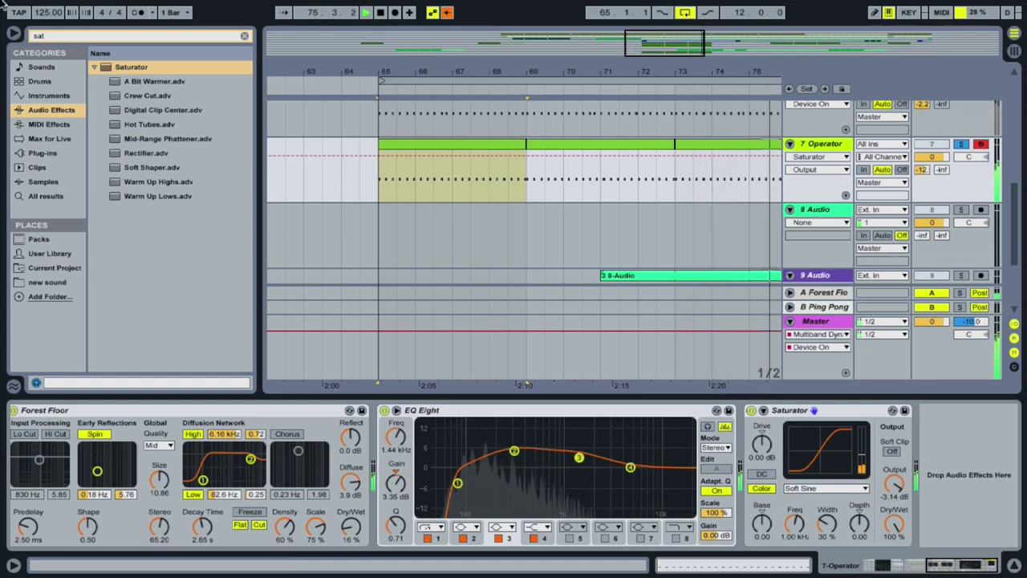
mouse_move(7, 34)
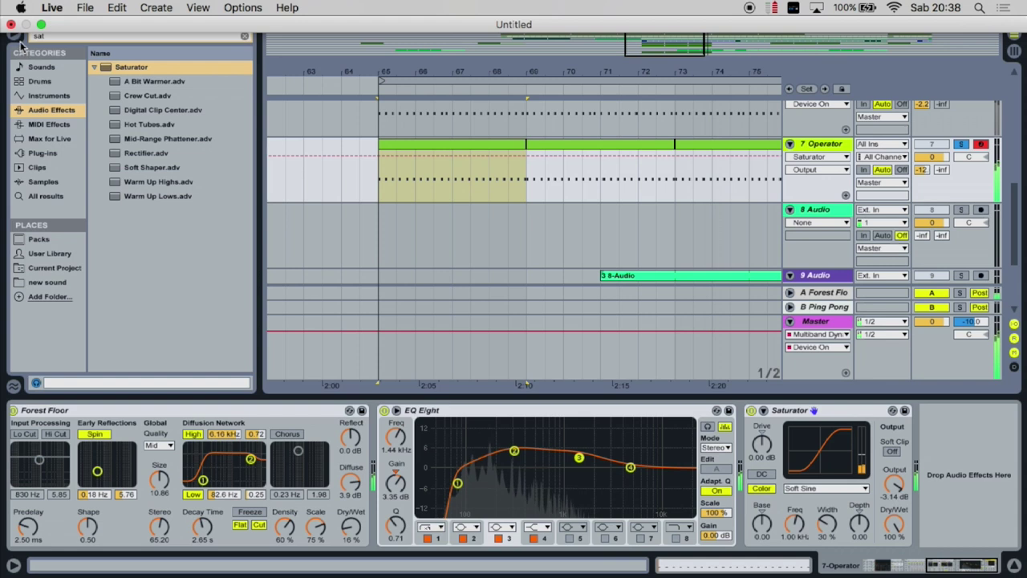
scroll(770, 201, "up", 2)
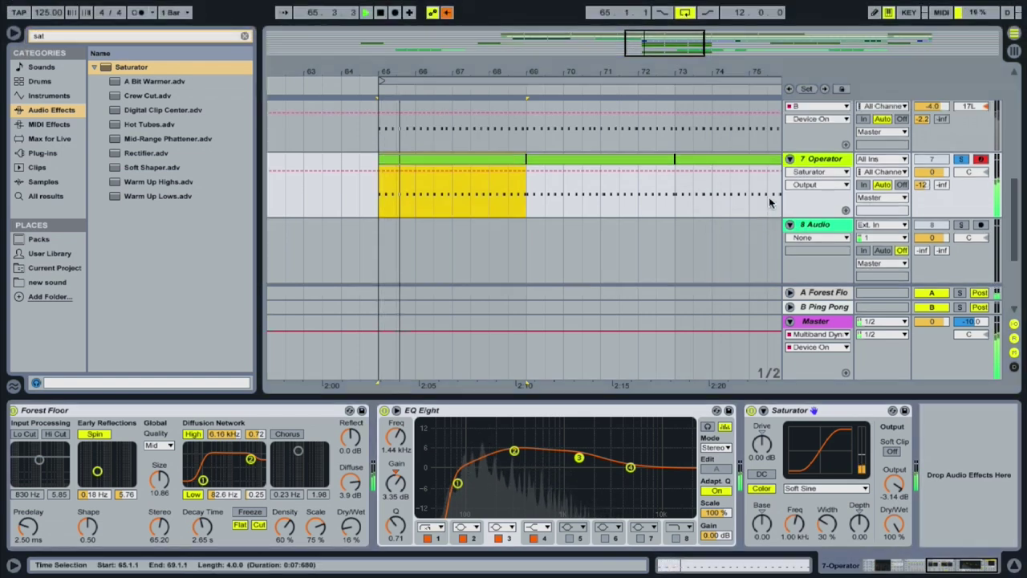
- Solo the 7 Operator track and lower its Operator instrument volume to -4.4 dB
left_click(947, 110)
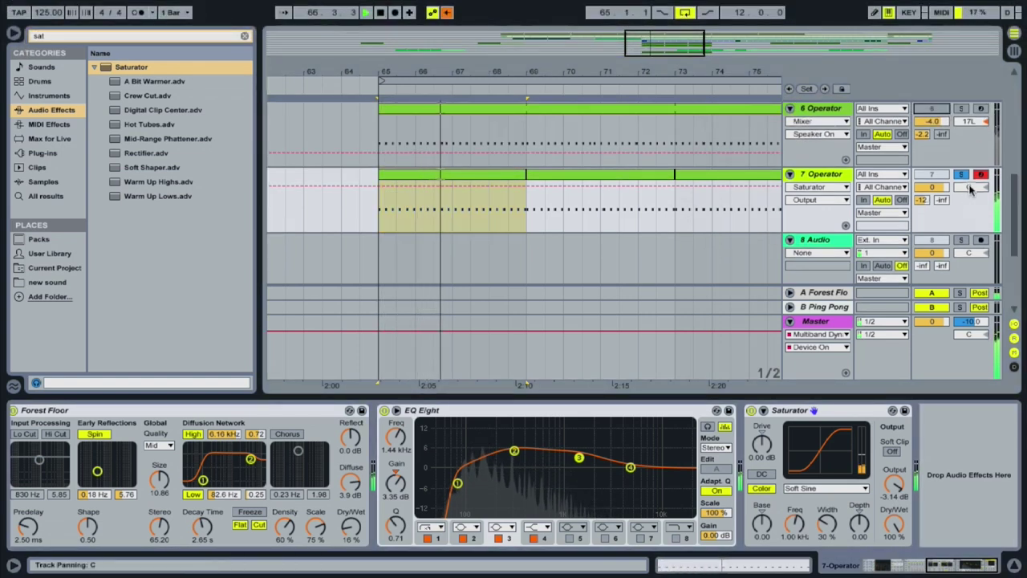
left_click_drag(644, 49, 659, 32)
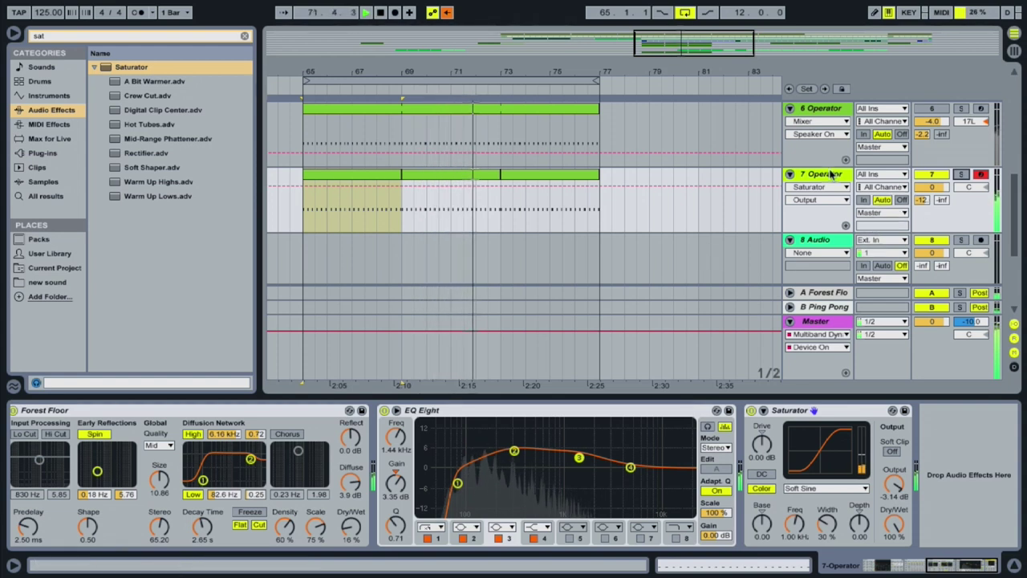
scroll(664, 442, "left", 10)
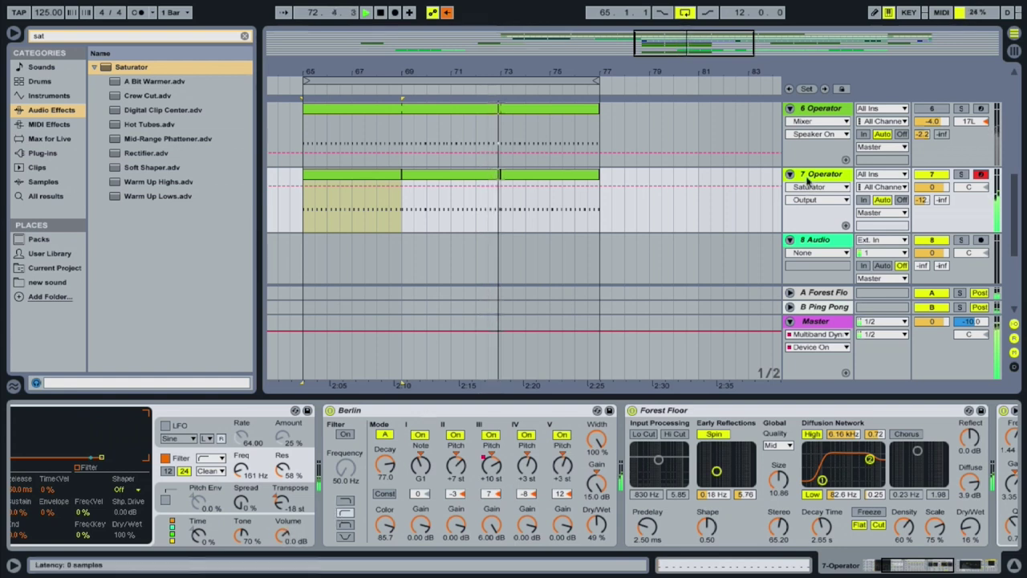
left_click(960, 174)
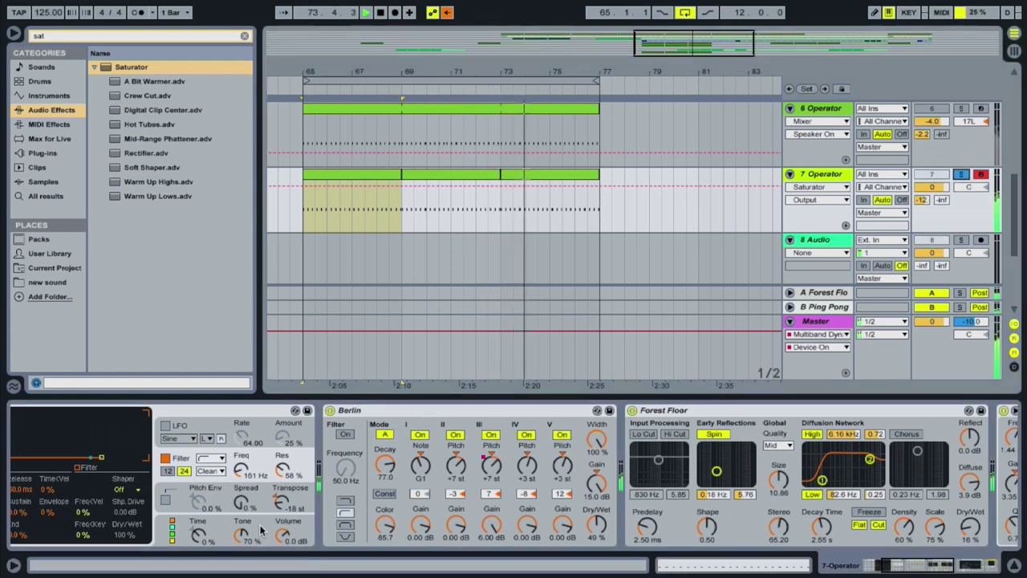
left_click(282, 535)
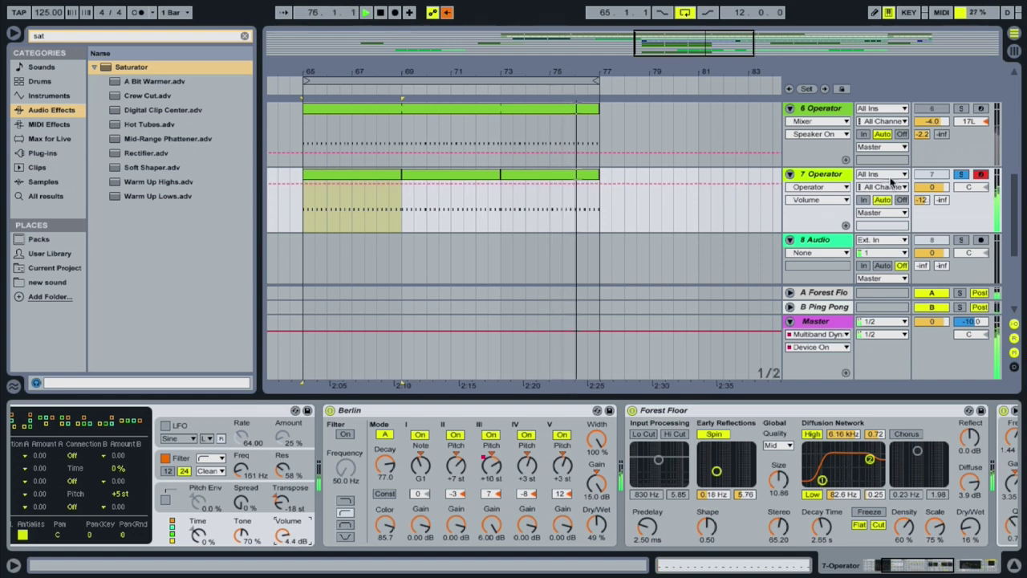
- Unsolo the 7 Operator track and pan it slightly left to 3L
left_click(961, 176)
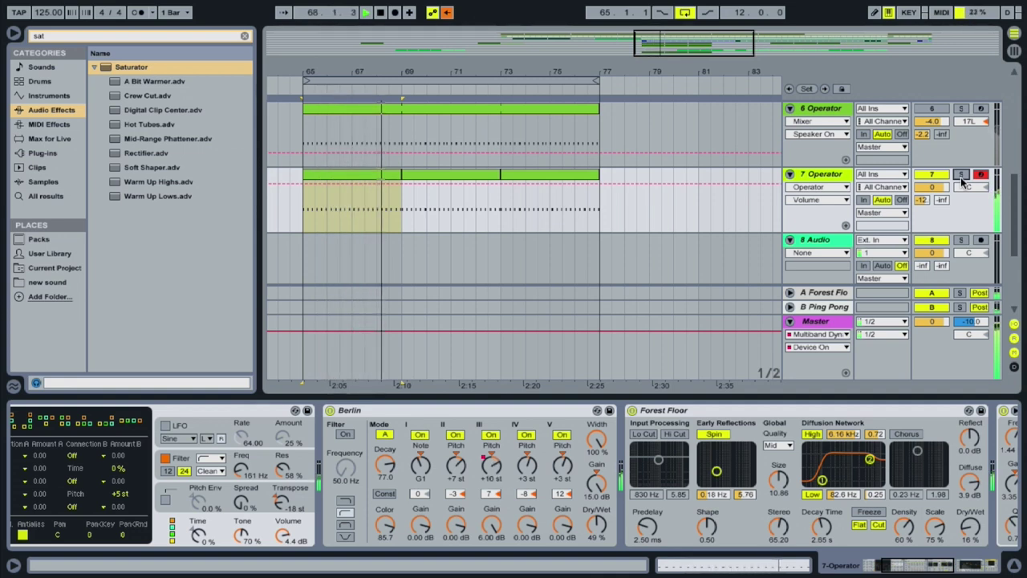
left_click_drag(963, 182, 963, 182)
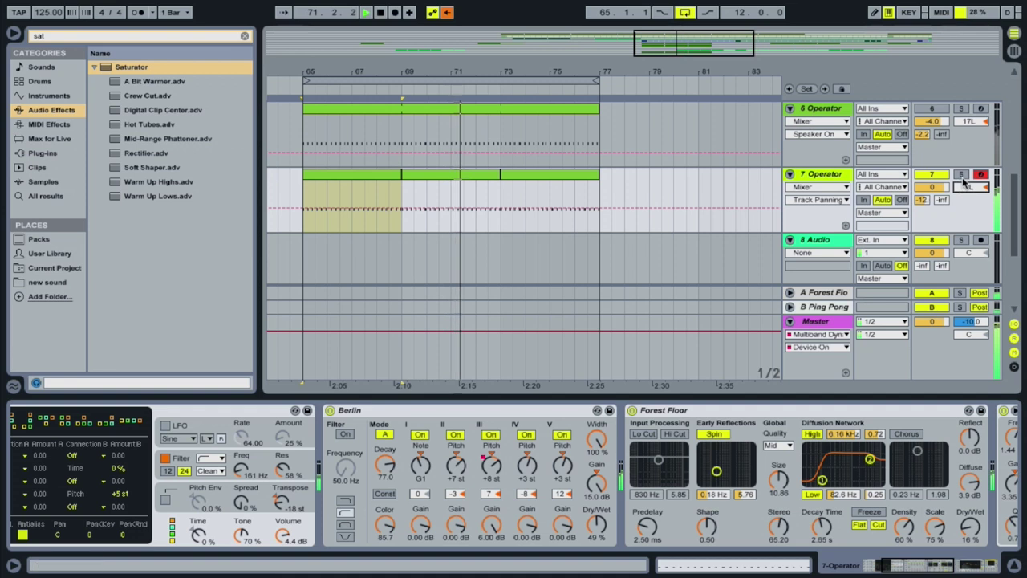
- Compare the soloed 7 Operator track with the Berlin resonator bypassed and re-enabled, and return to the full mix
left_click(960, 175)
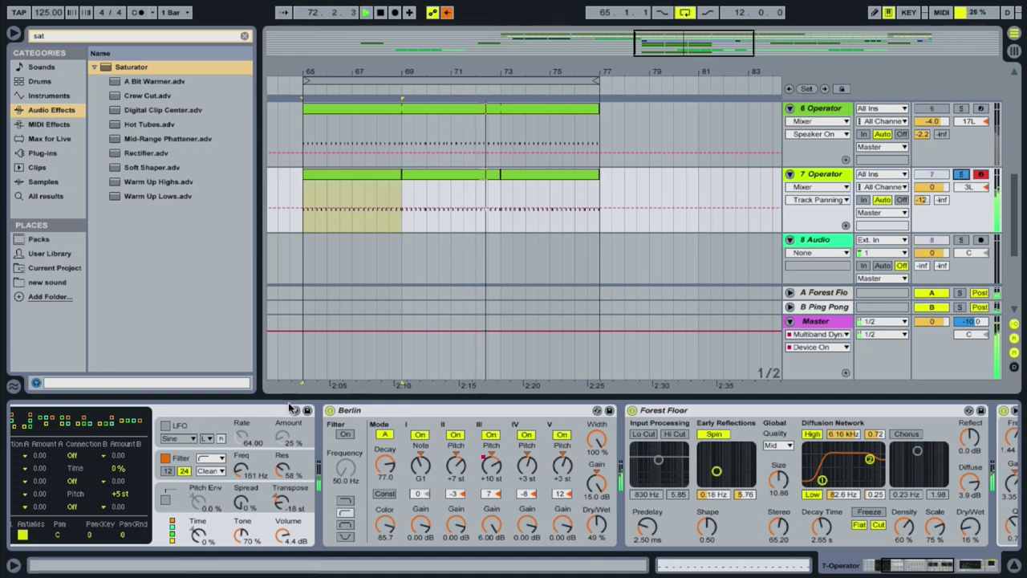
left_click(329, 411)
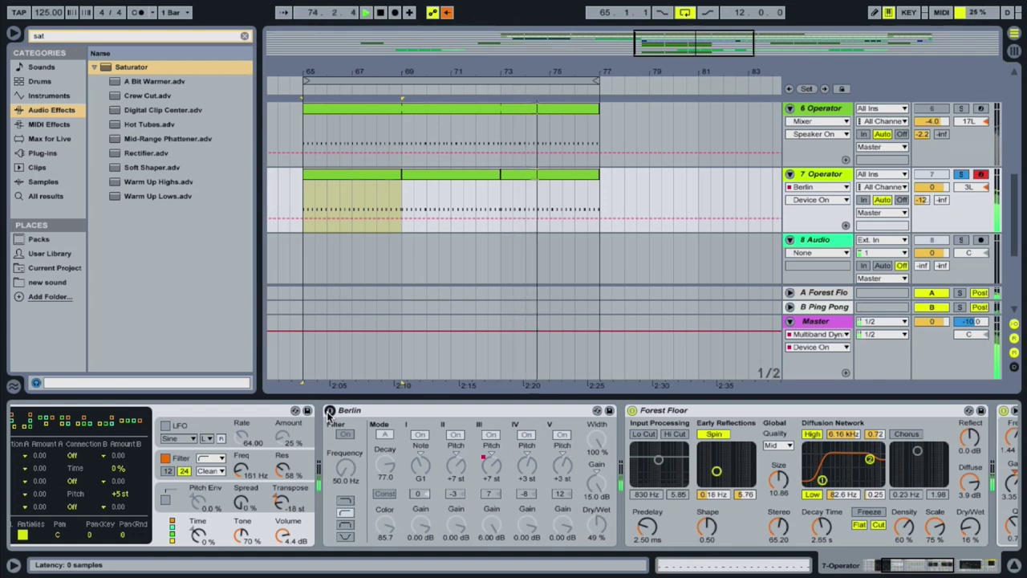
left_click(329, 411)
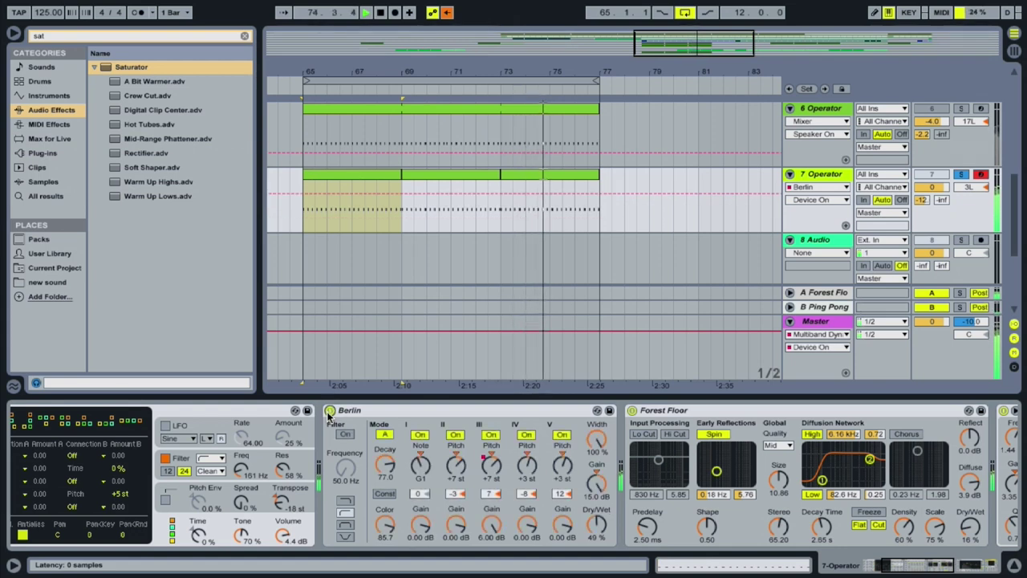
left_click(962, 175)
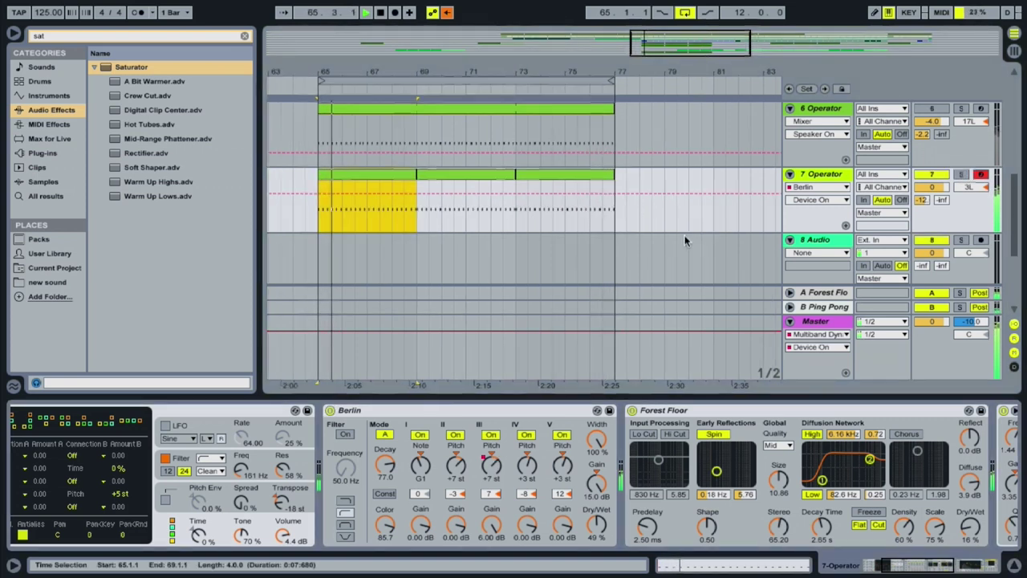
scroll(684, 241, "left", 2)
scroll(684, 241, "up", 1)
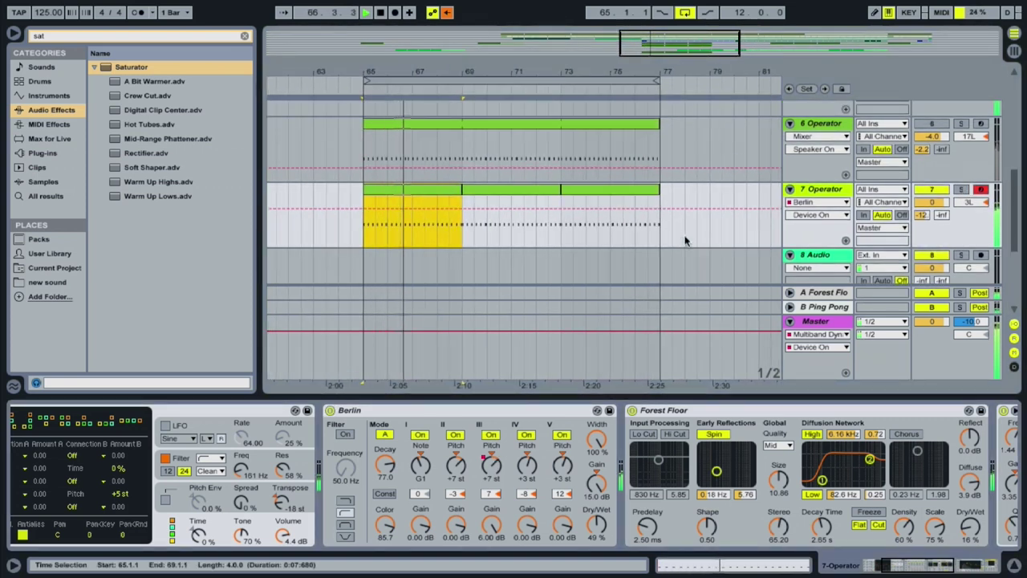